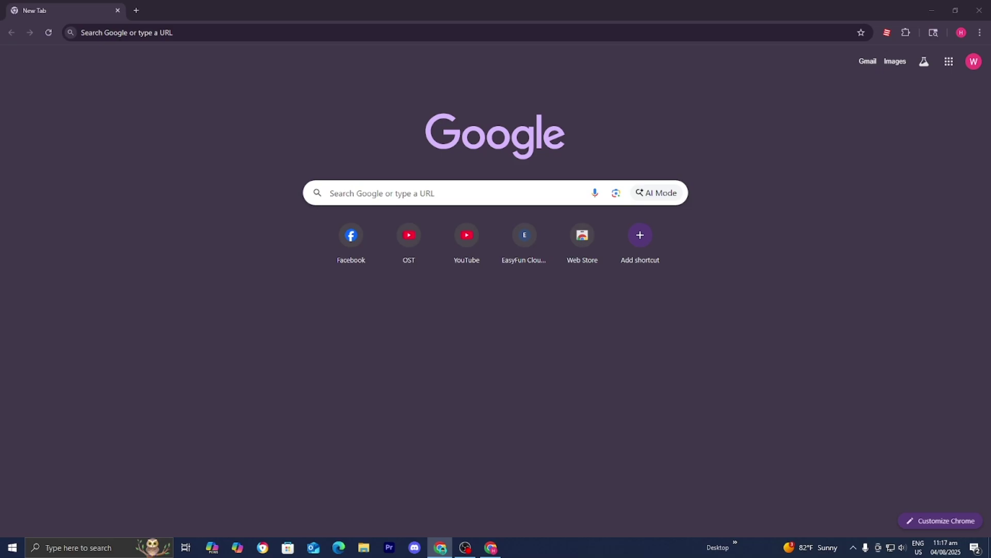
Step: Search Google for 'aternos' in Chrome
click(119, 105)
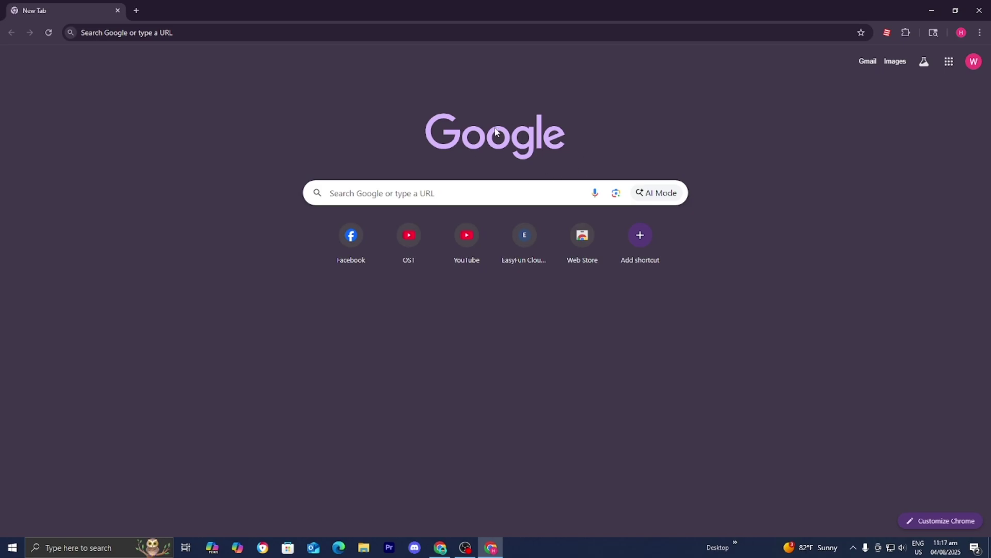
click(460, 185)
text(at)
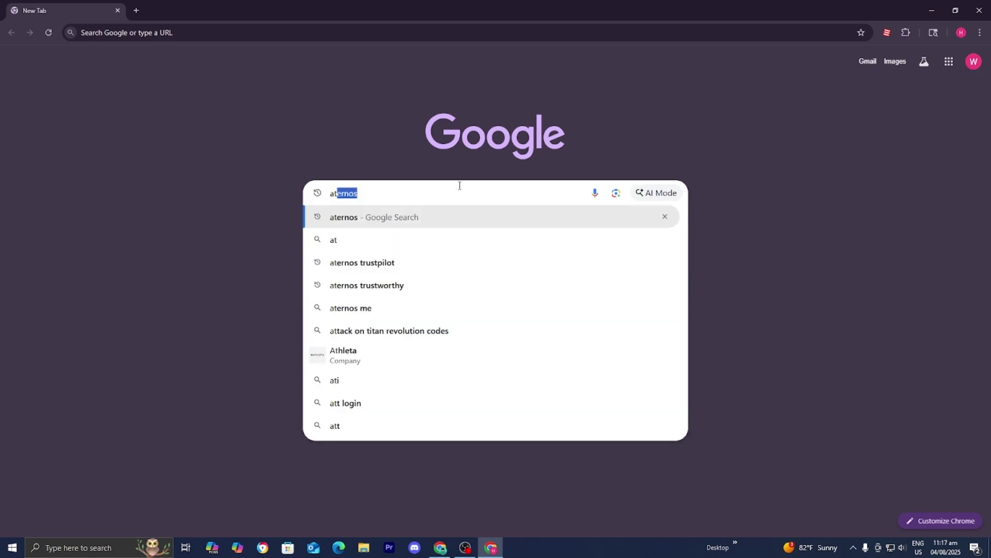
text(ernos)
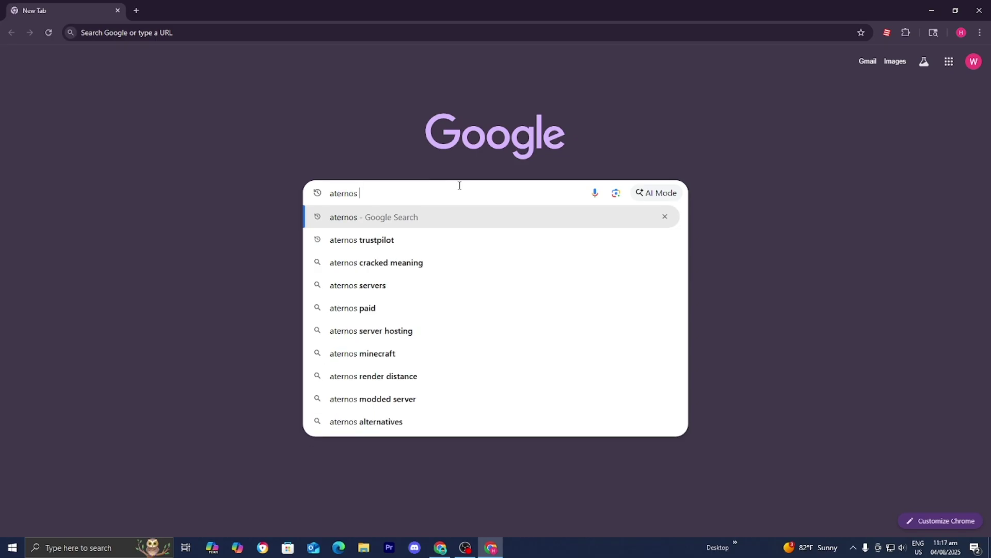
key(Return)
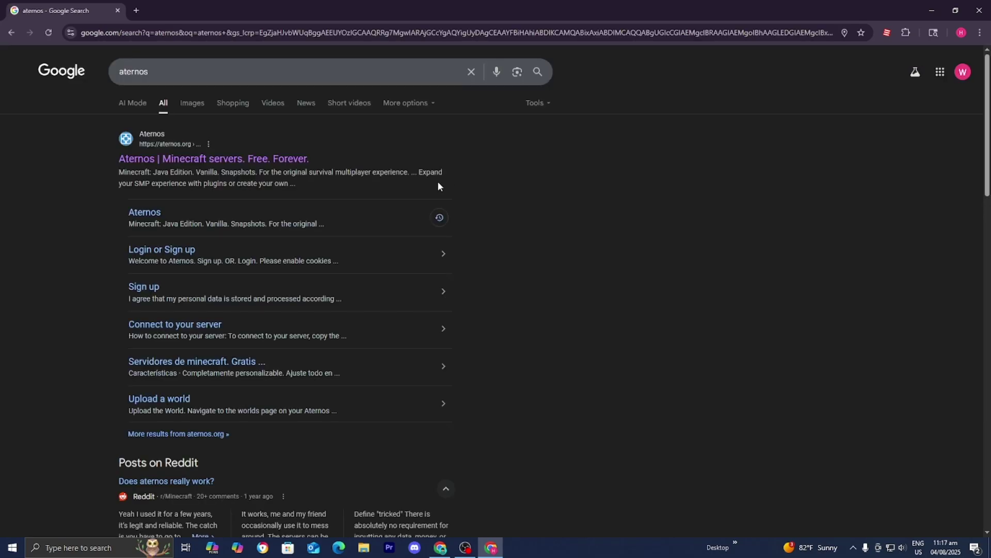
Step: Open the official Aternos site from the results and go to its sign-up page
click(250, 161)
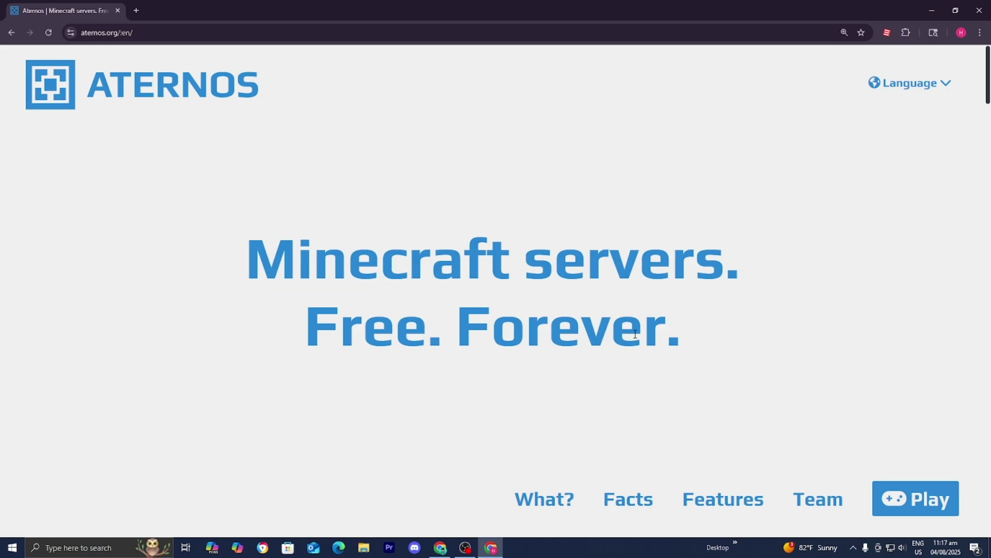
click(912, 513)
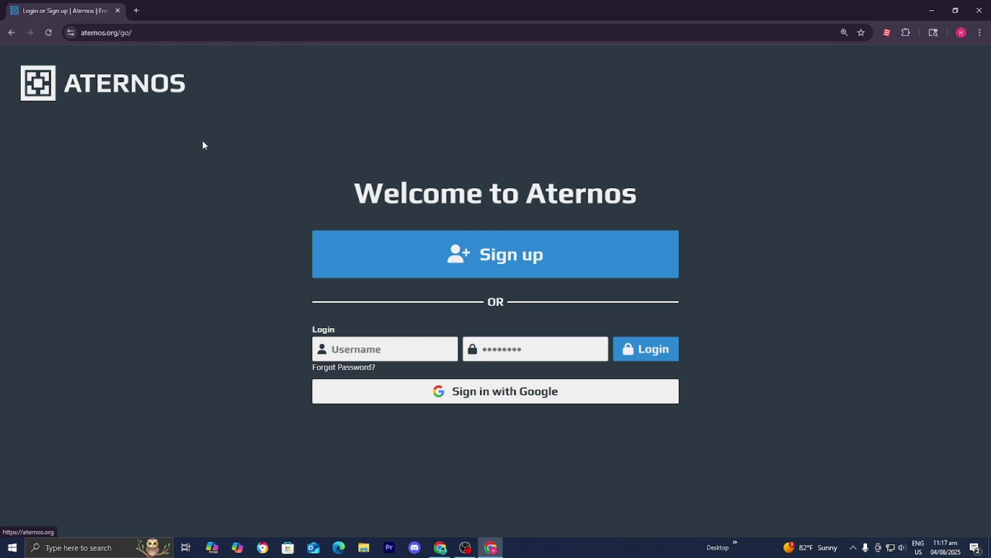
Step: Begin sign-up, accept the terms of service and privacy policy, and paste a username
click(535, 263)
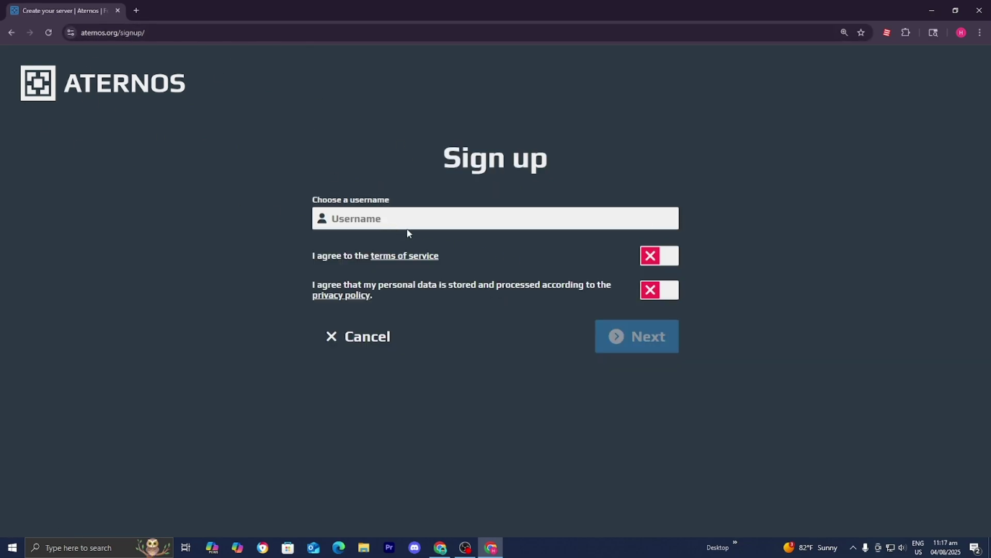
click(665, 267)
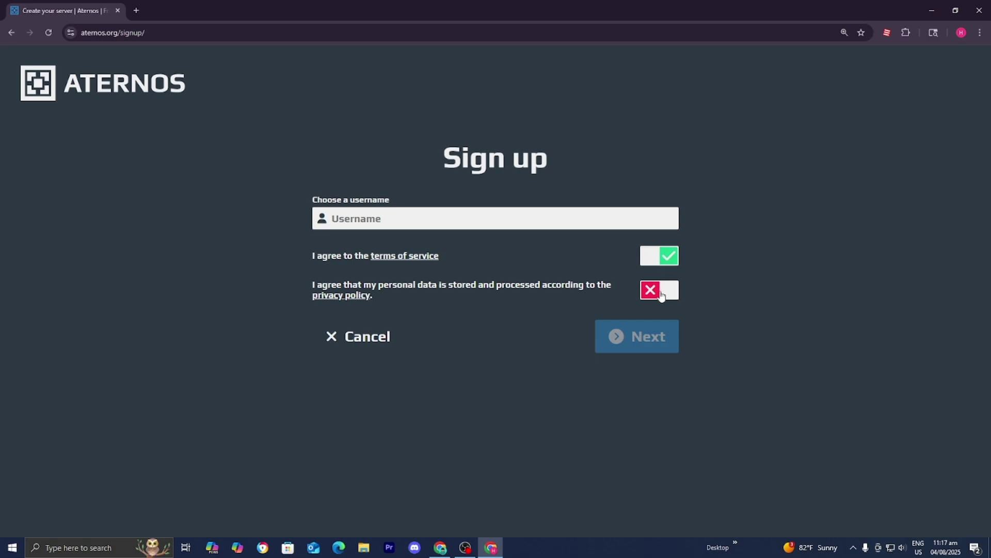
click(661, 297)
text(FreeServerTUTFryBry)
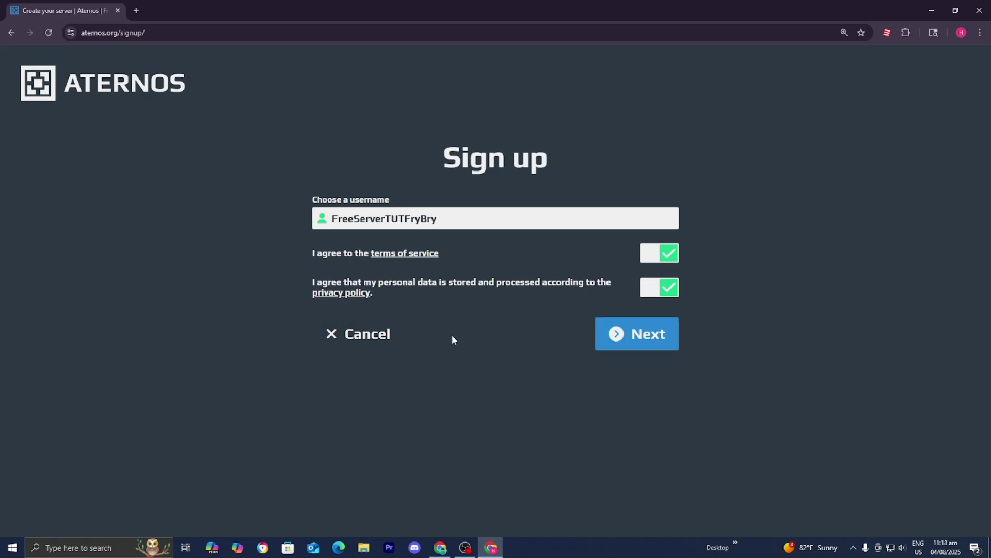
Step: Enter the account password and optional email to finish creating the account
click(617, 340)
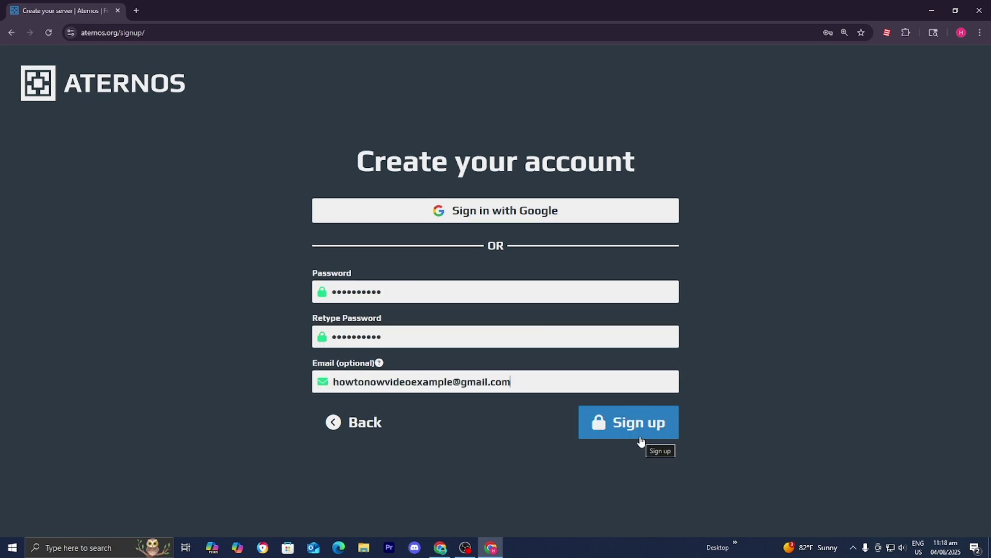
click(635, 429)
click(642, 437)
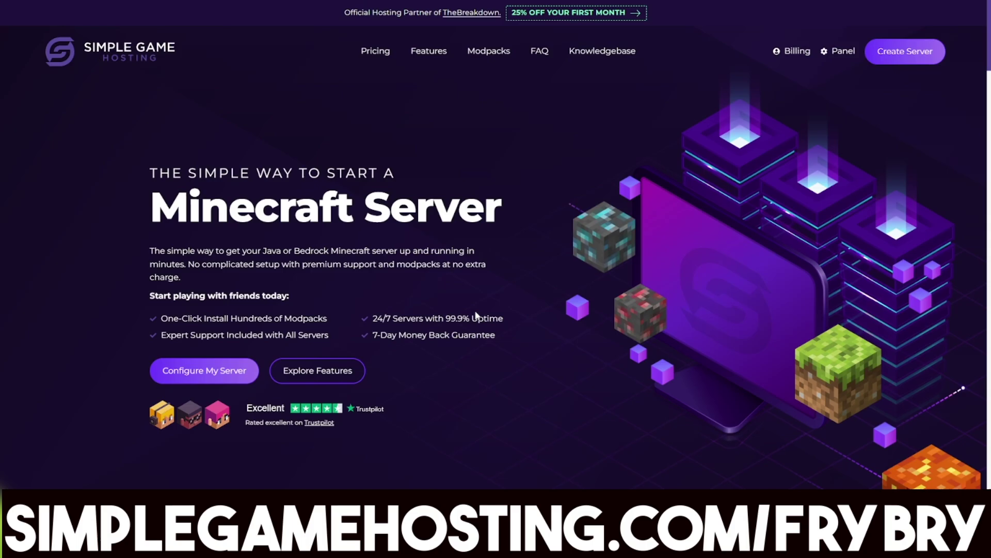
scroll(465, 302, down, 10)
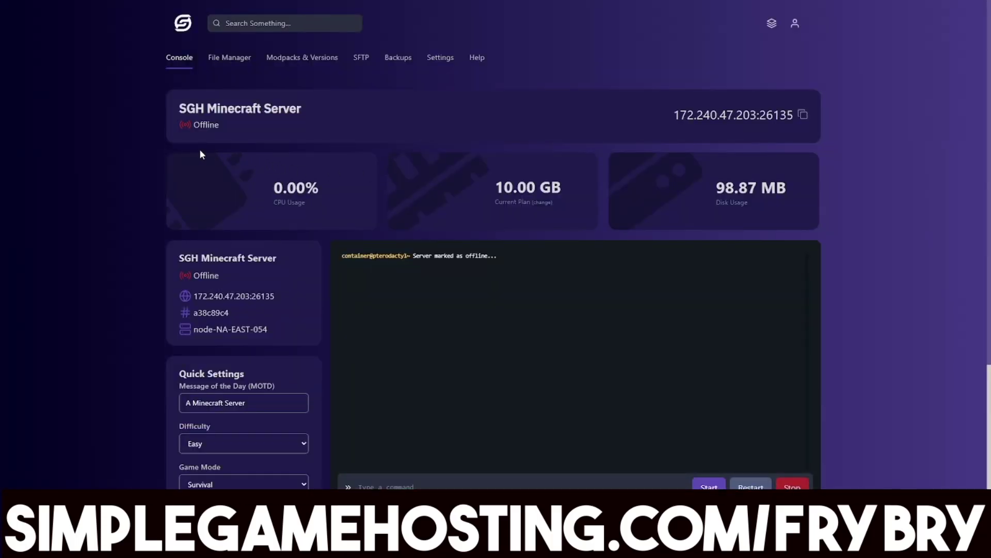
click(324, 67)
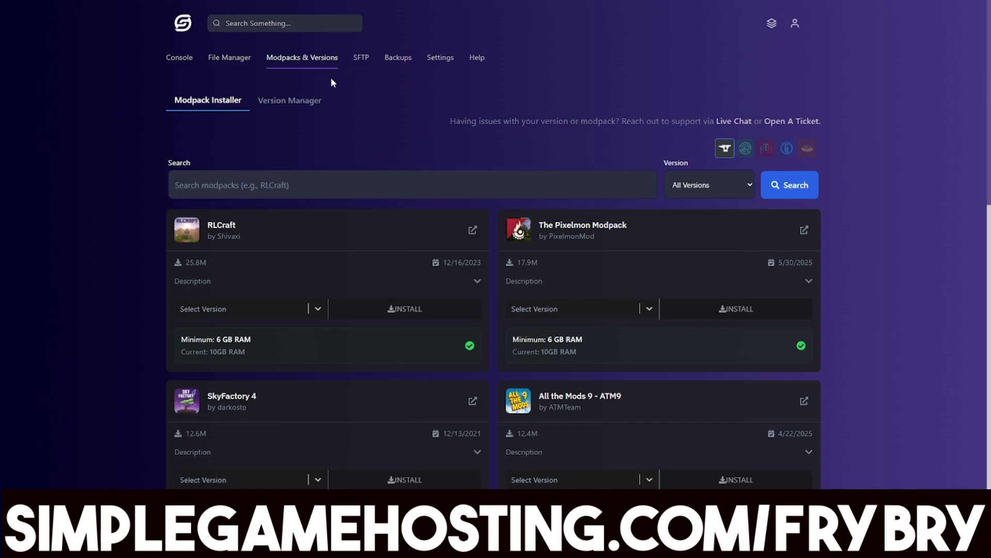
scroll(332, 83, down, 2)
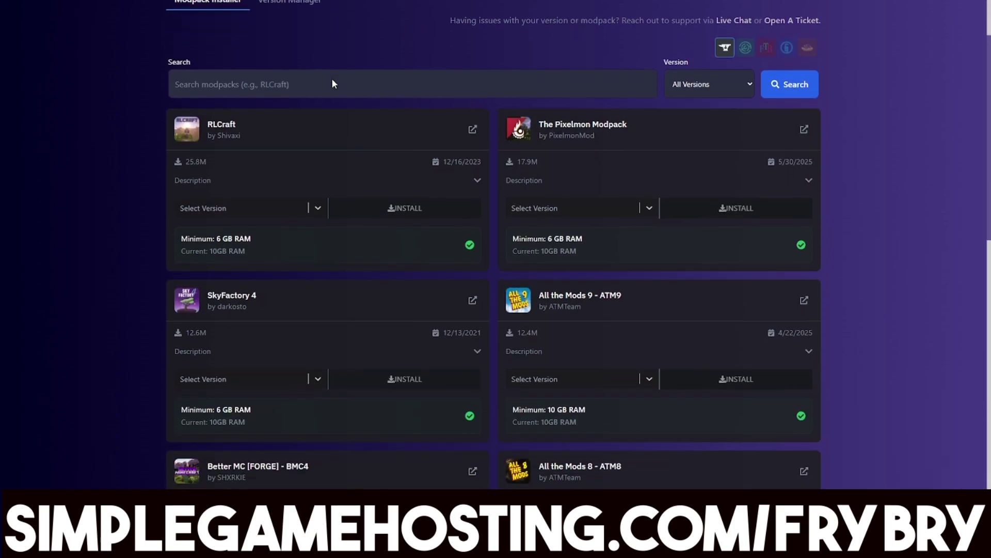
scroll(333, 80, down, 2)
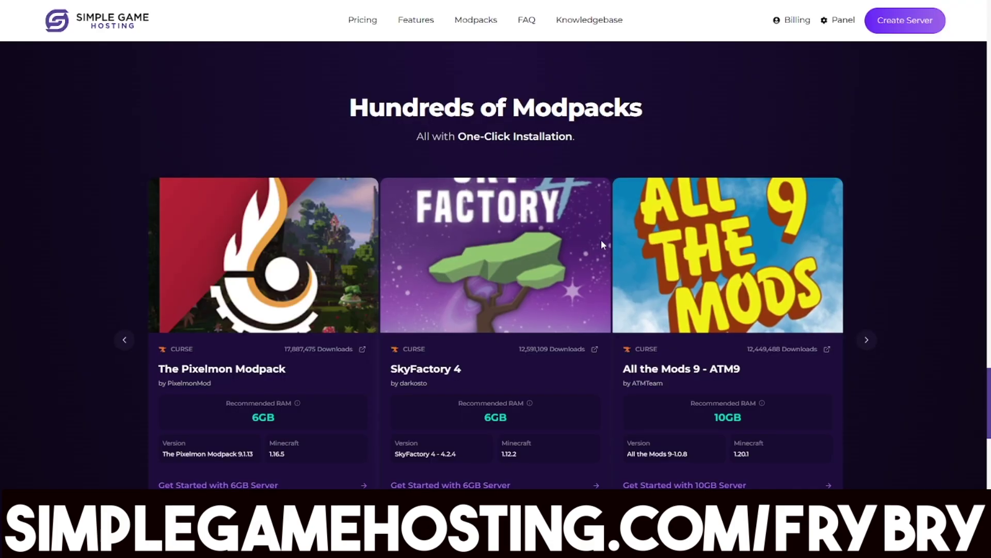
scroll(556, 427, down, 1)
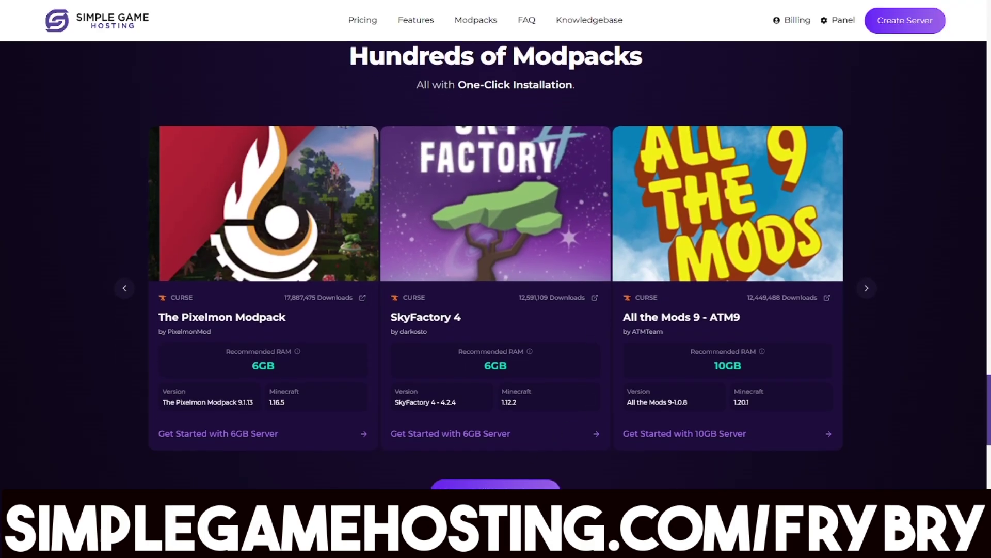
click(494, 484)
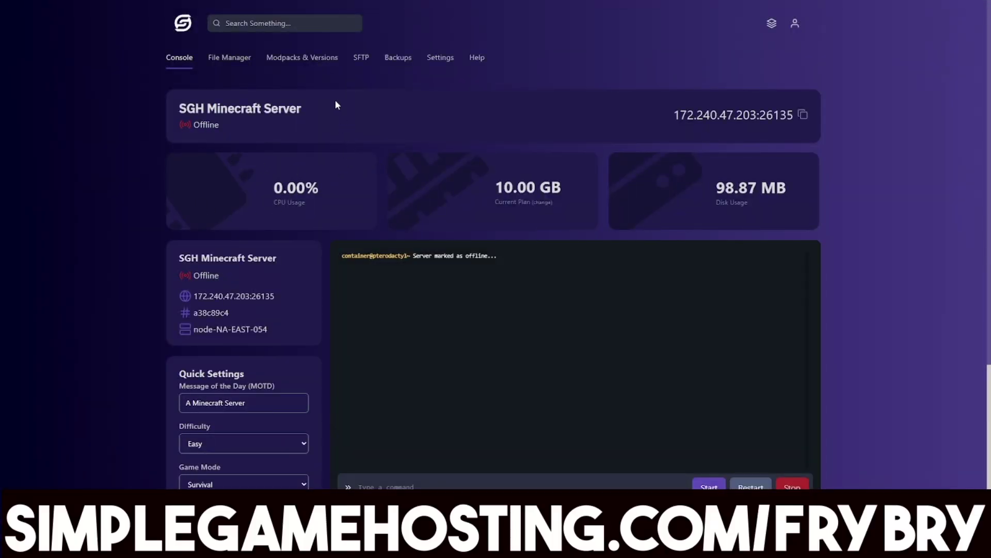
click(325, 67)
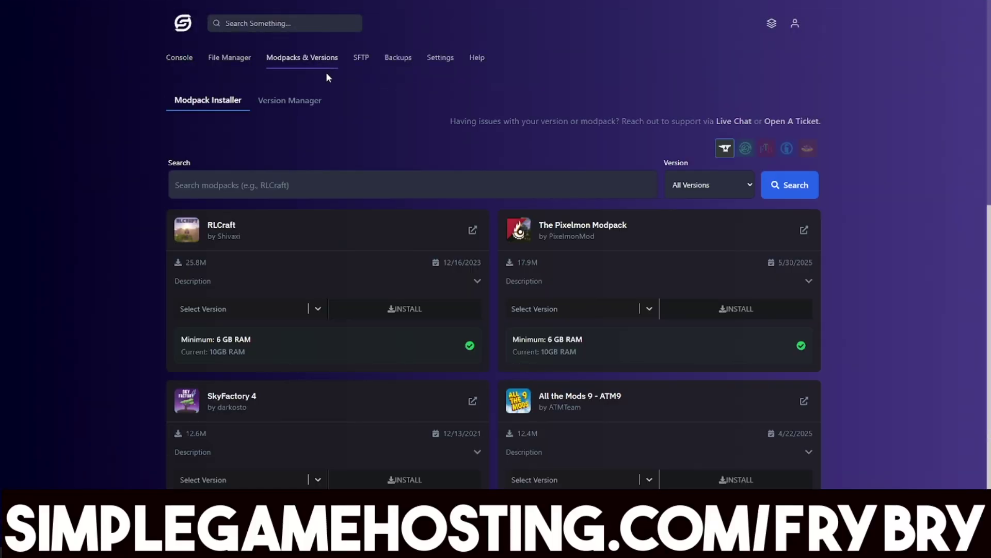
scroll(333, 81, down, 1)
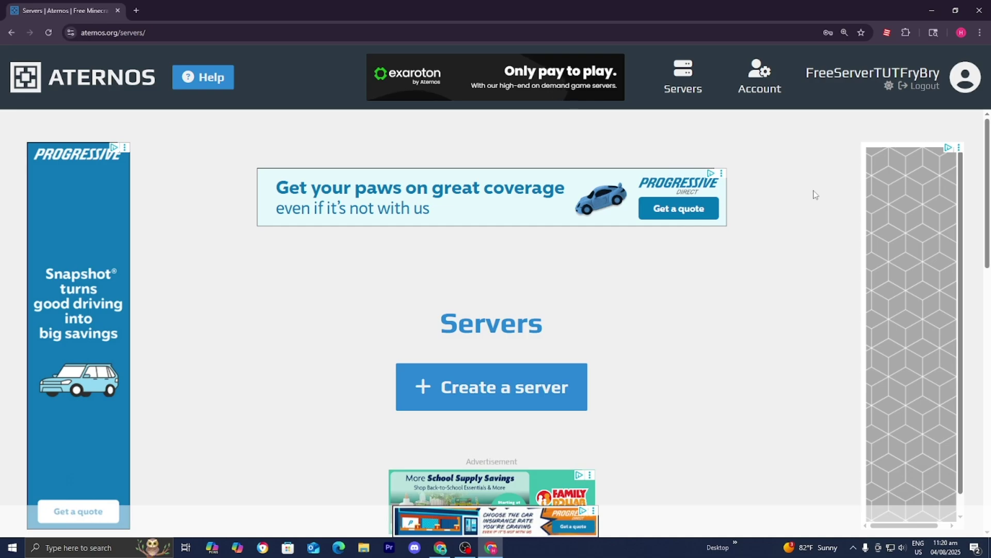
Step: Start a new server and choose Bedrock Edition (Win10/MCPE) instead of Java Edition
click(487, 392)
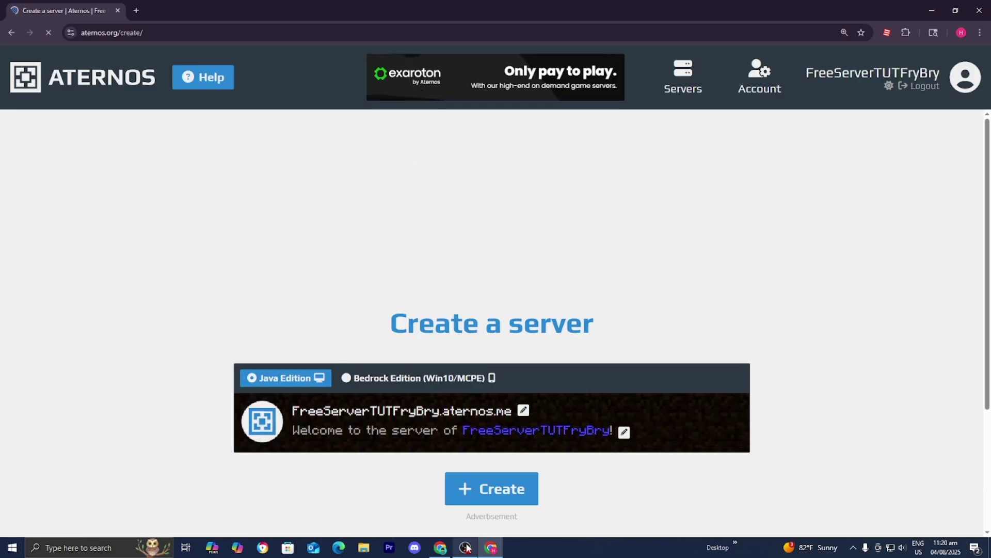
scroll(134, 357, down, 2)
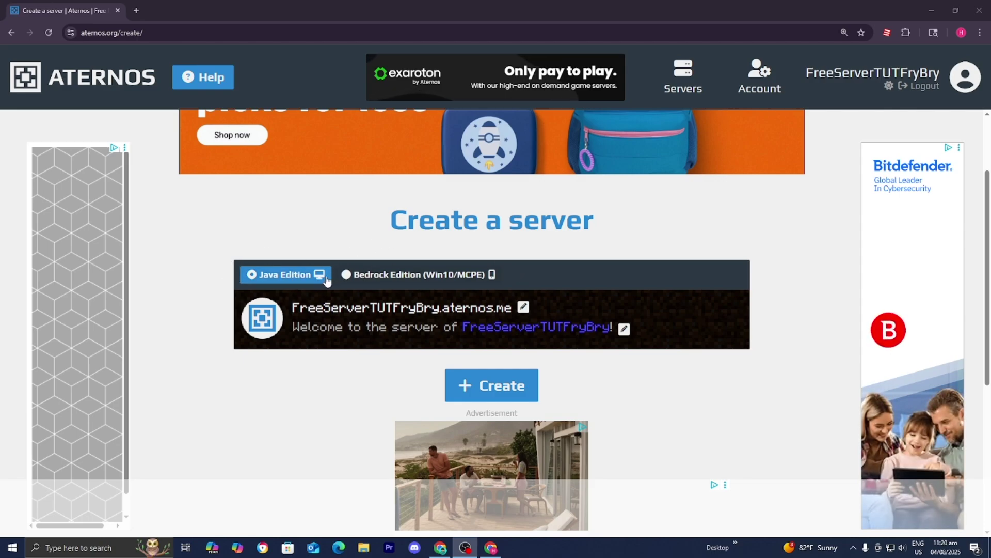
click(372, 277)
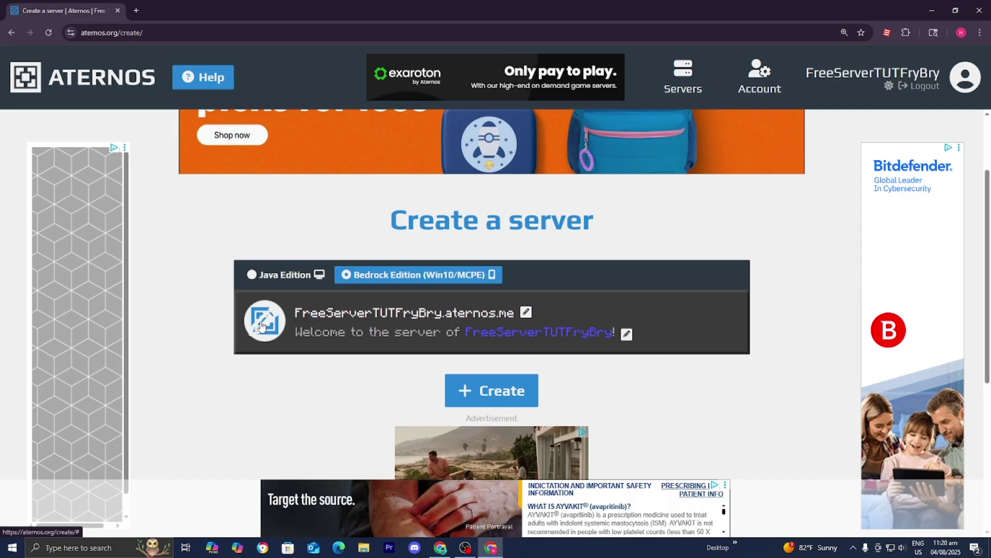
Step: Make 'server' green and 'Welcome' bold in the MOTD, then create the Bedrock server
click(624, 337)
double_click(416, 333)
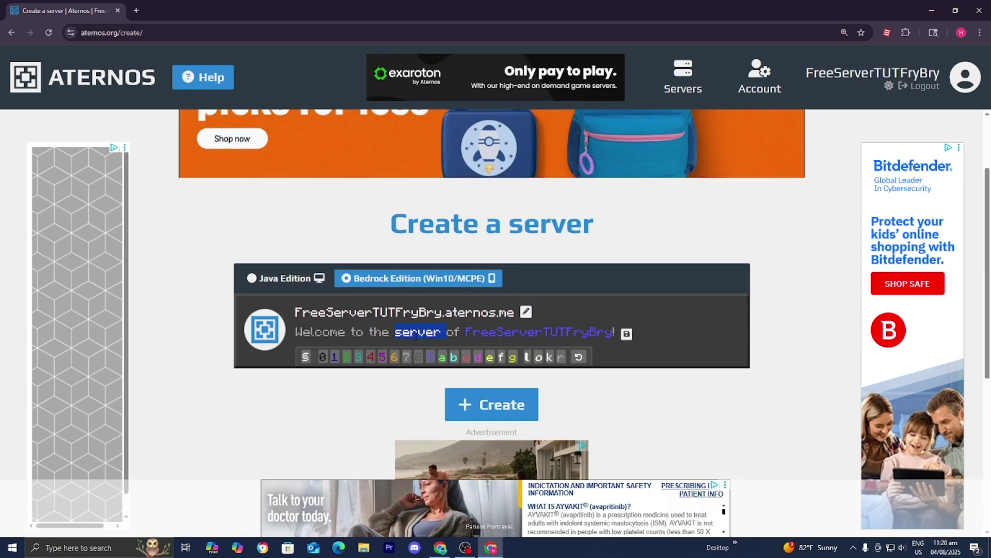
click(442, 356)
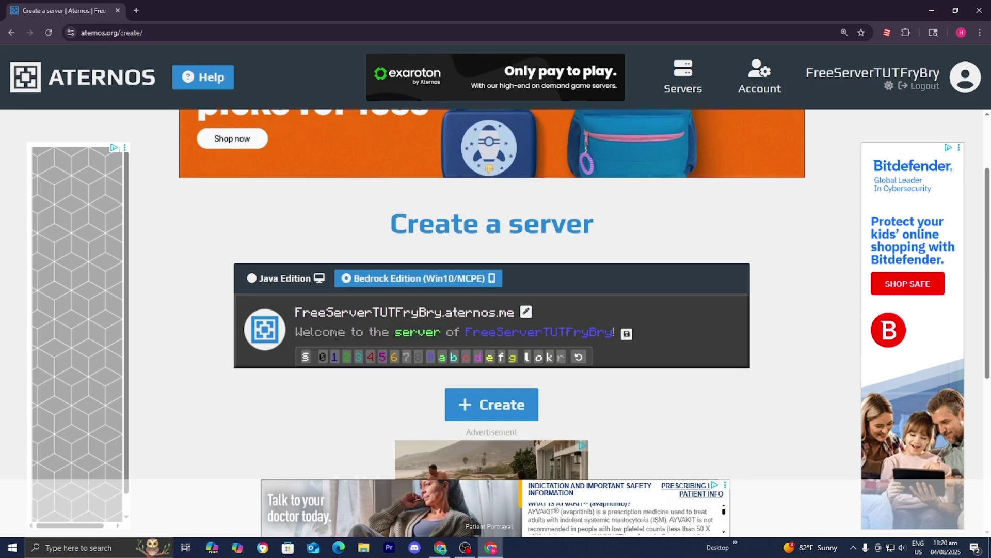
double_click(320, 332)
click(527, 356)
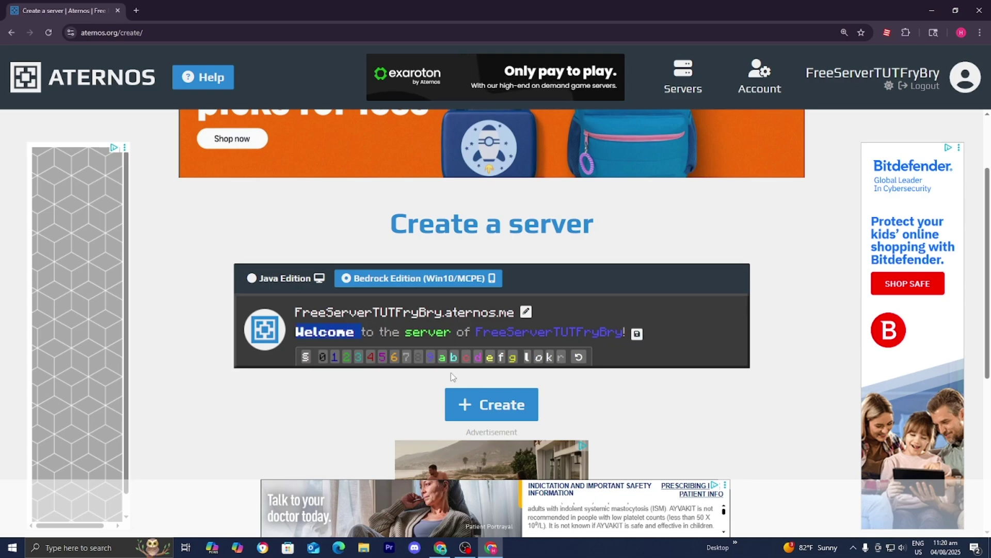
click(380, 335)
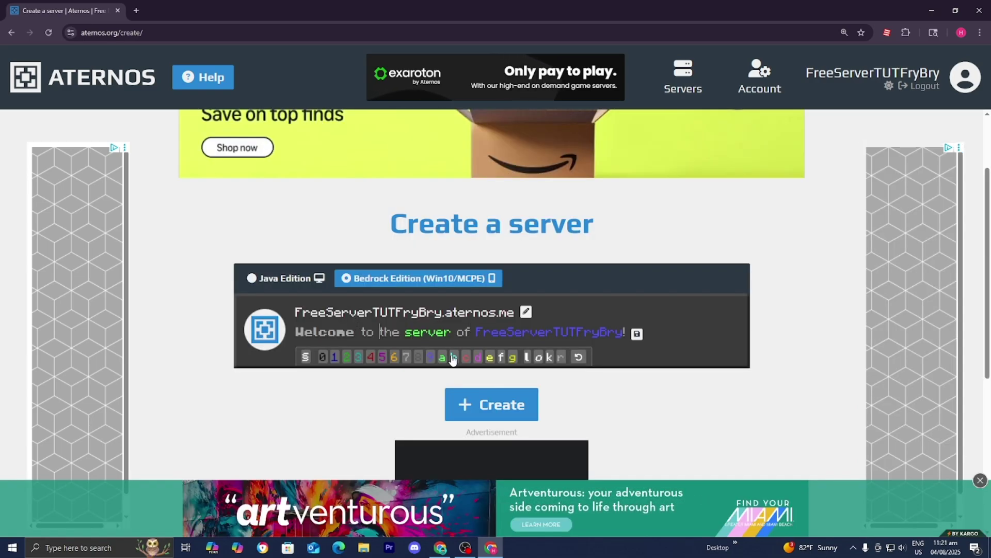
click(492, 408)
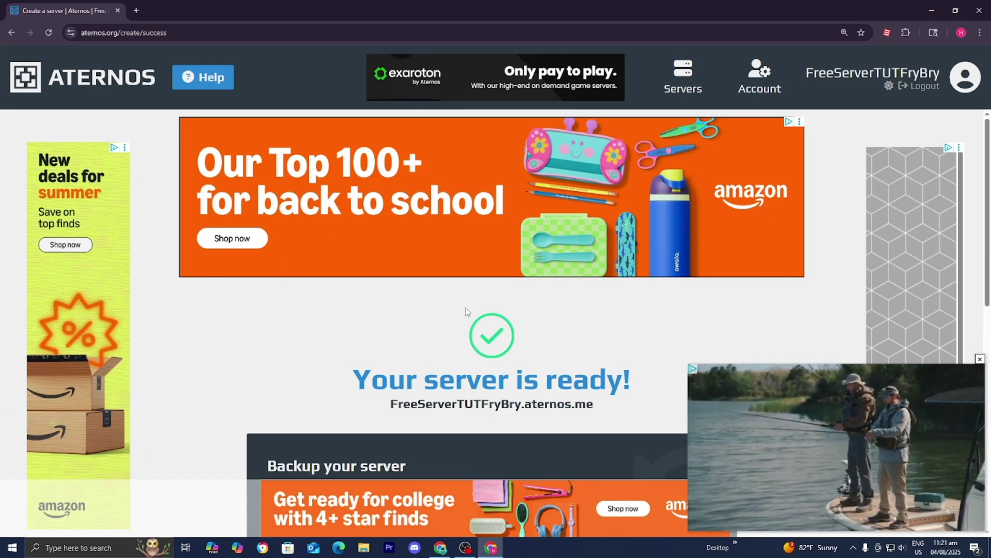
Step: Skip the Backup setup offer to reach the new server's page
scroll(467, 312, down, 3)
scroll(467, 311, down, 1)
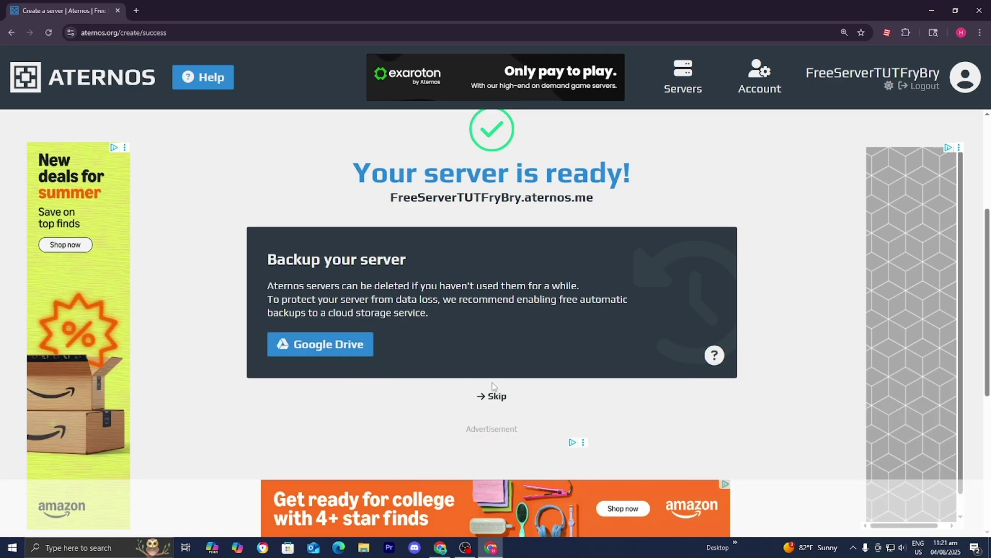
click(492, 397)
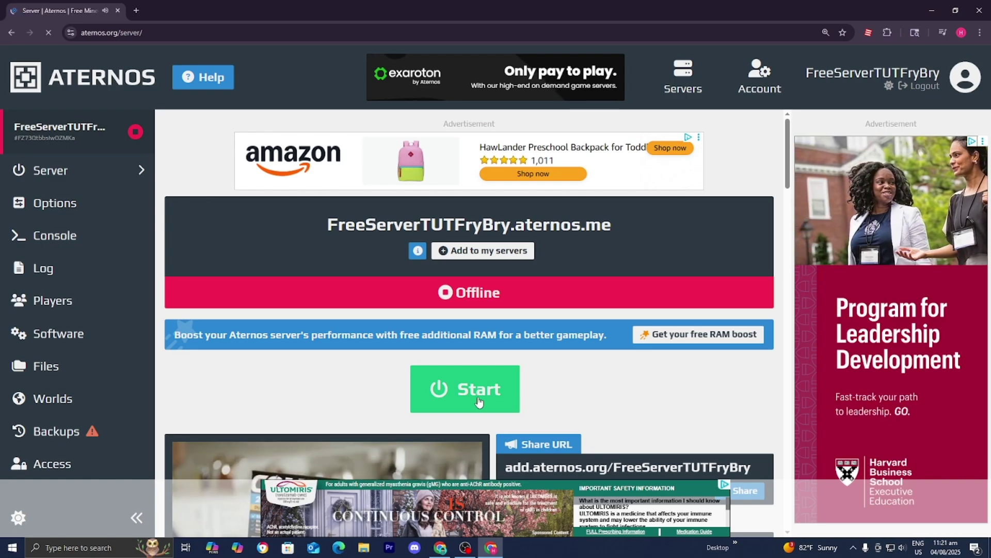
Step: Review the server's address, port, Bedrock software and version, then open the Console
scroll(480, 402, down, 2)
scroll(479, 402, down, 2)
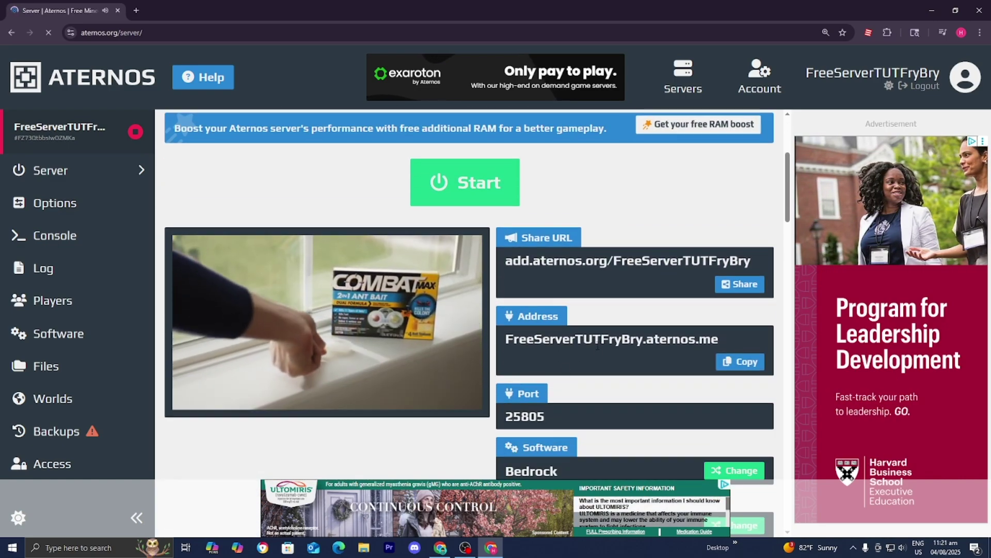
scroll(527, 413, down, 3)
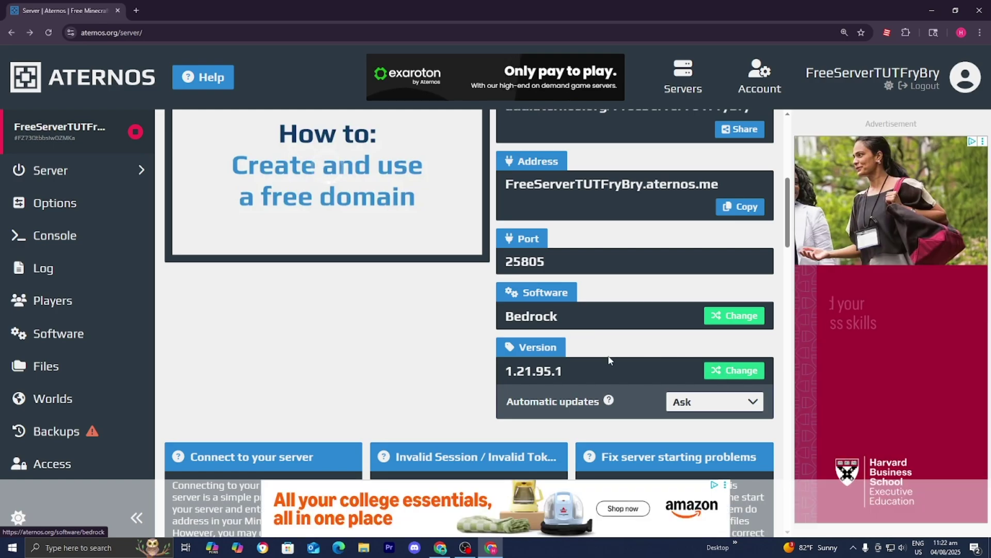
scroll(630, 364, up, 2)
scroll(630, 363, down, 1)
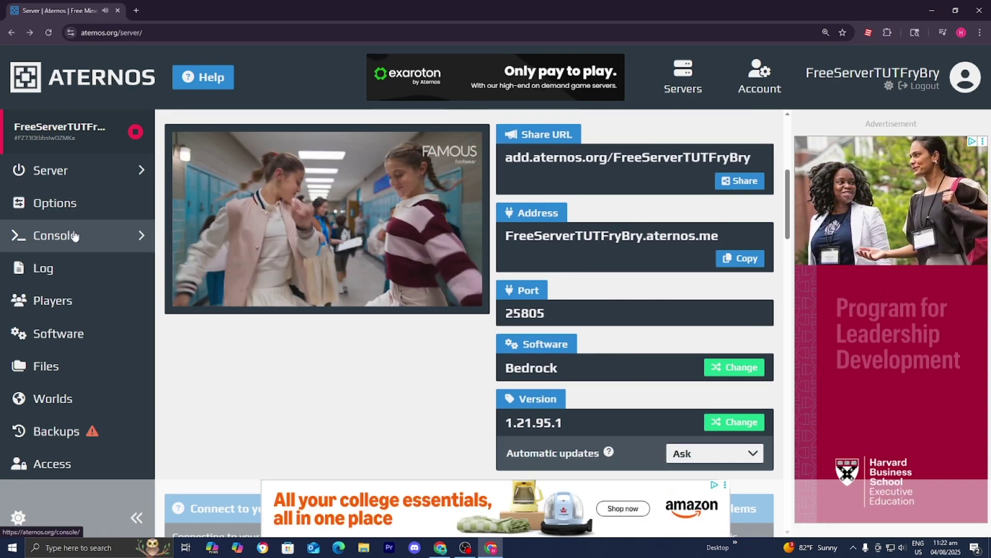
click(74, 235)
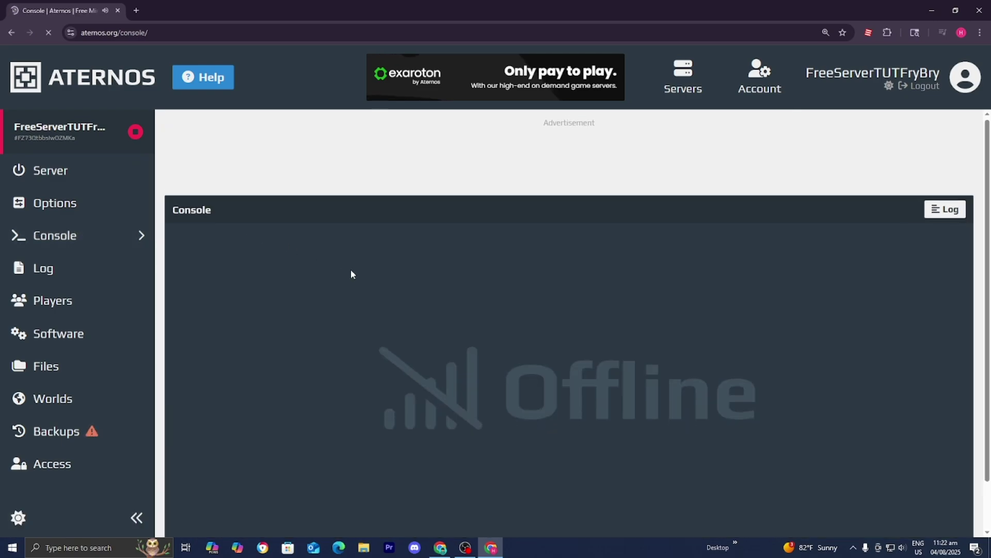
scroll(392, 310, down, 2)
scroll(338, 347, up, 1)
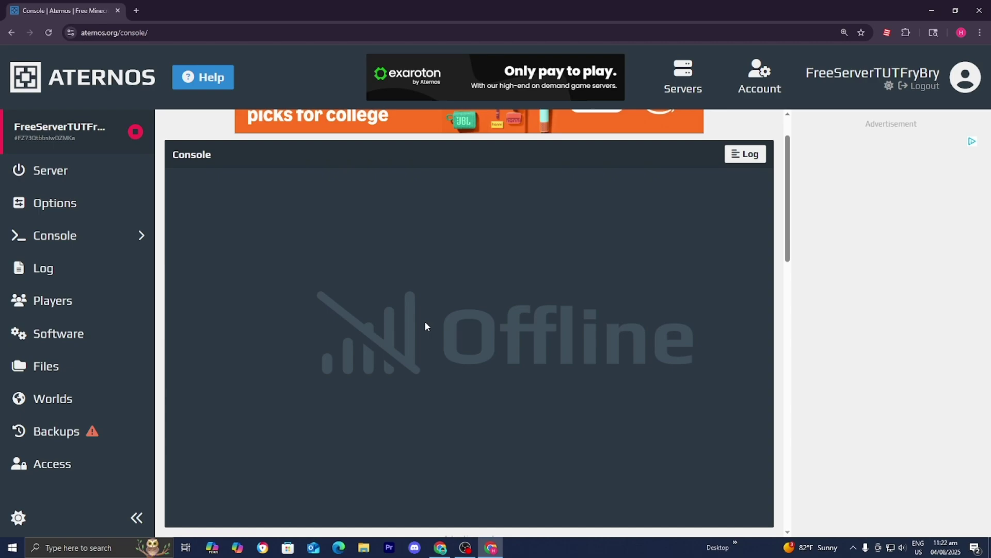
scroll(397, 269, down, 1)
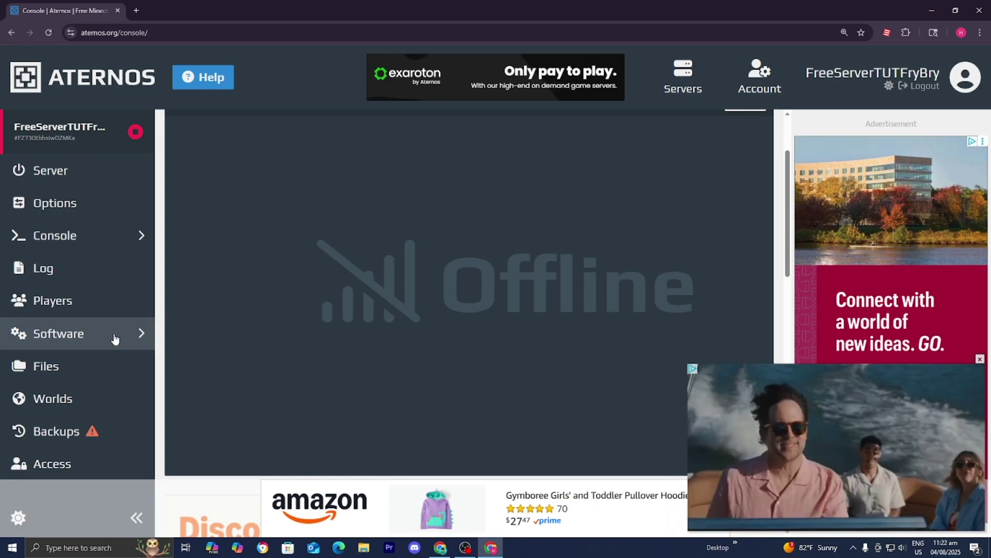
Step: Open the Files page and browse its help articles on datapacks, addons and uploads
click(89, 377)
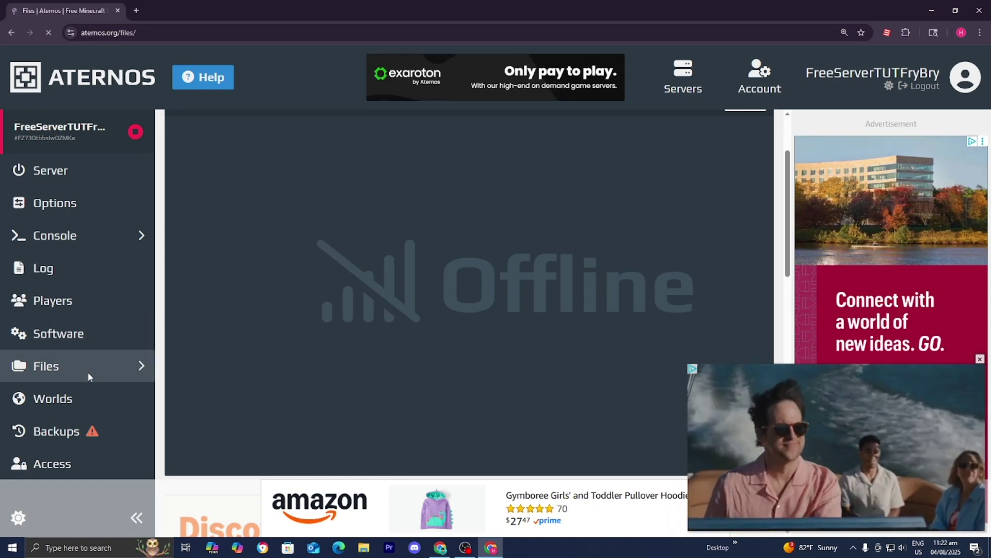
scroll(250, 363, down, 10)
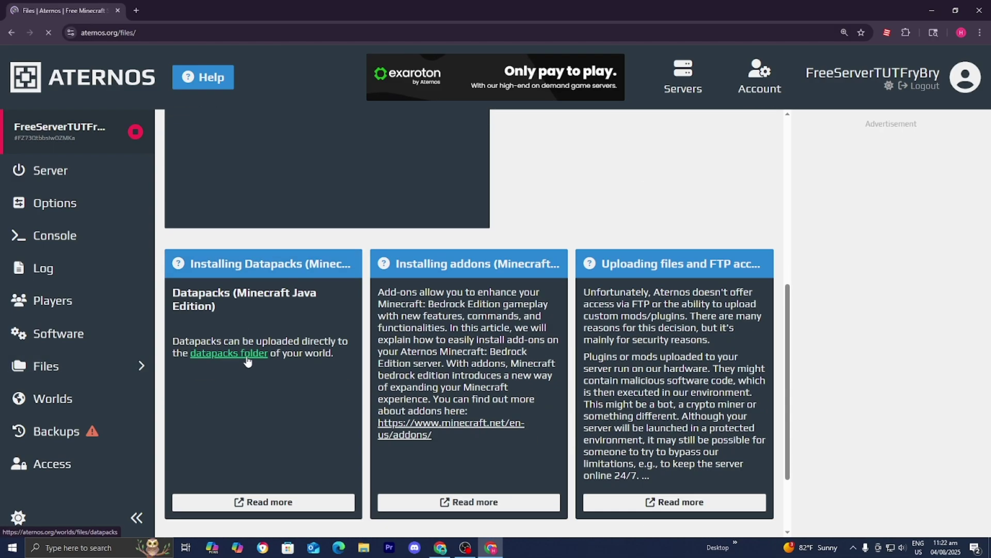
scroll(519, 280, up, 3)
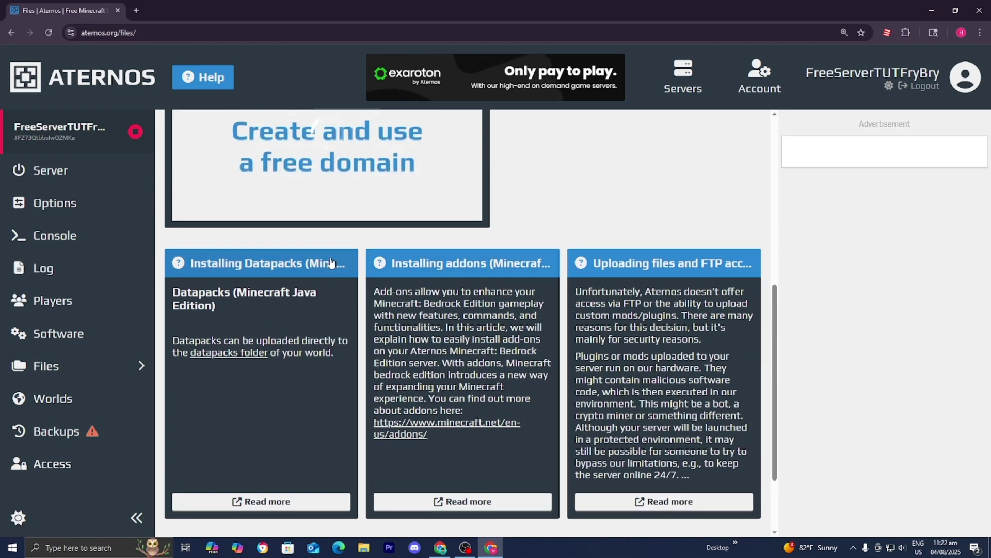
scroll(260, 294, down, 3)
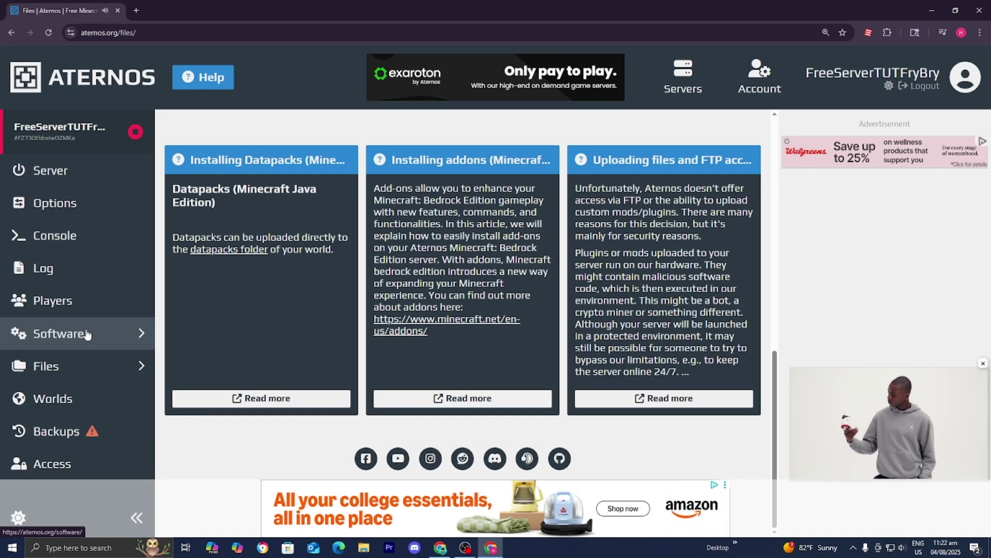
Step: Open the Players page and browse its OPs, Allowlist and help articles
click(78, 300)
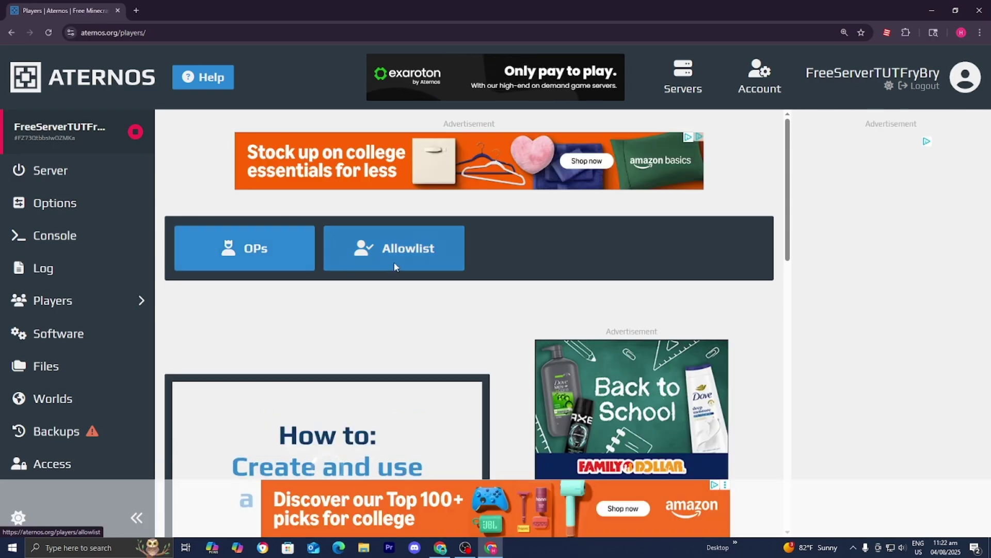
scroll(394, 267, down, 10)
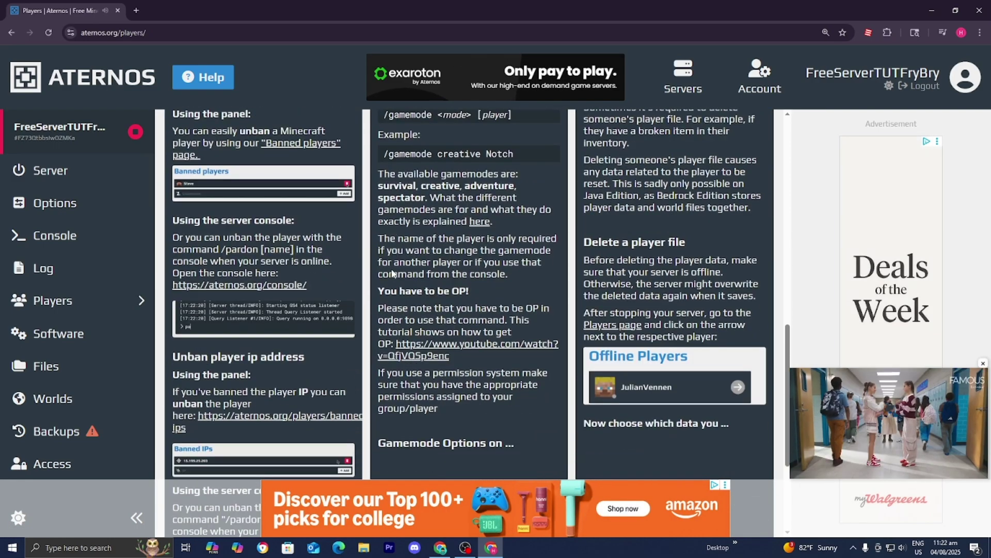
scroll(393, 274, down, 3)
scroll(297, 365, up, 4)
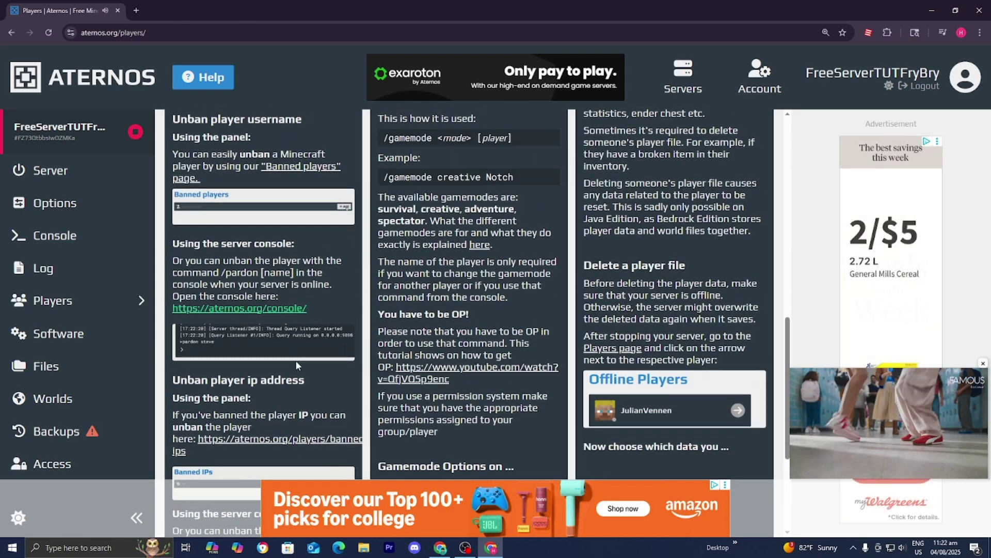
scroll(297, 365, up, 3)
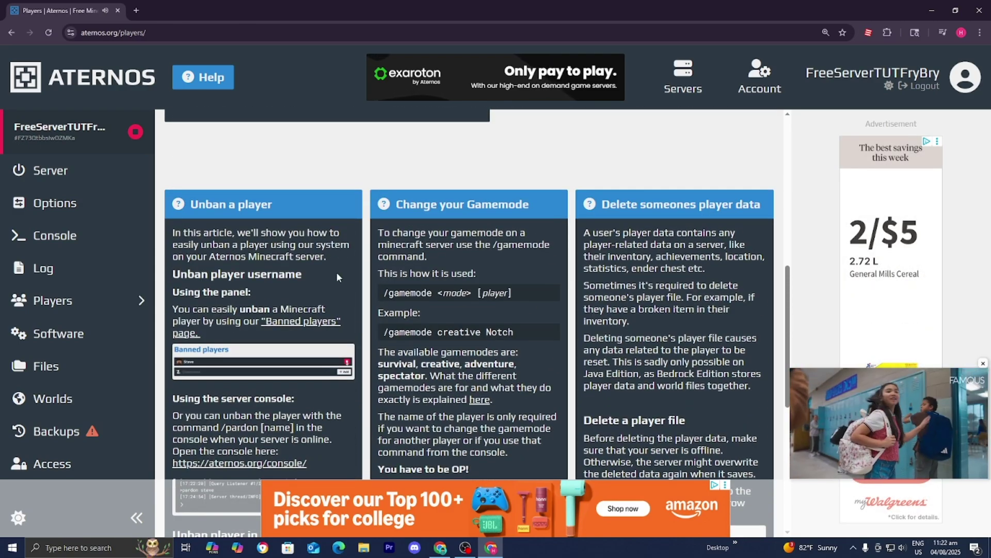
Step: Return to the server overview and check the game mode list, still on Survival
click(85, 184)
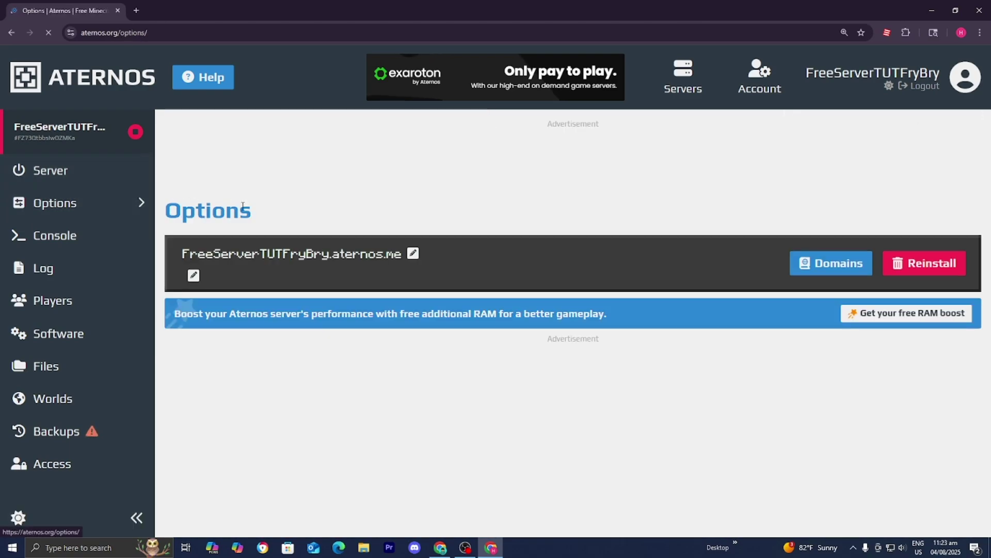
scroll(469, 320, down, 4)
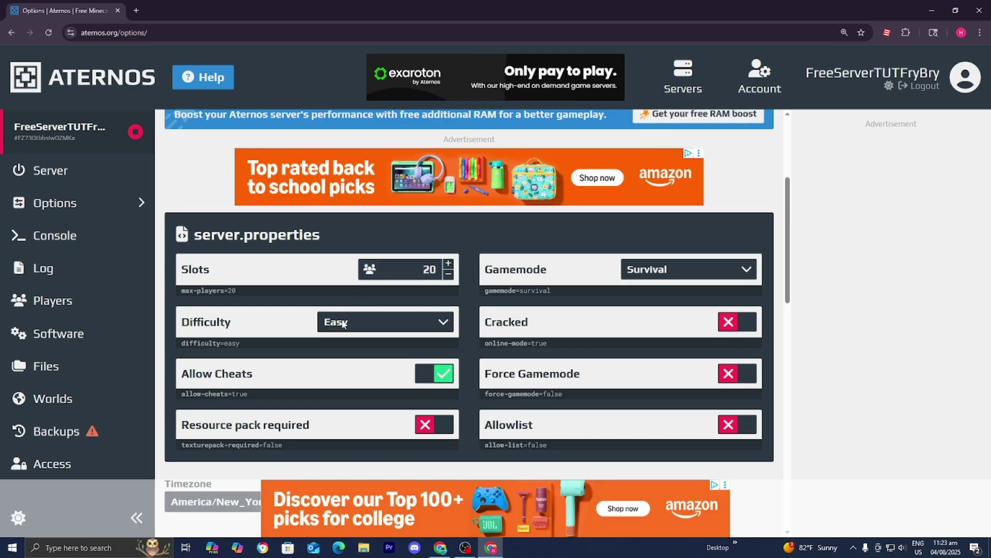
click(669, 277)
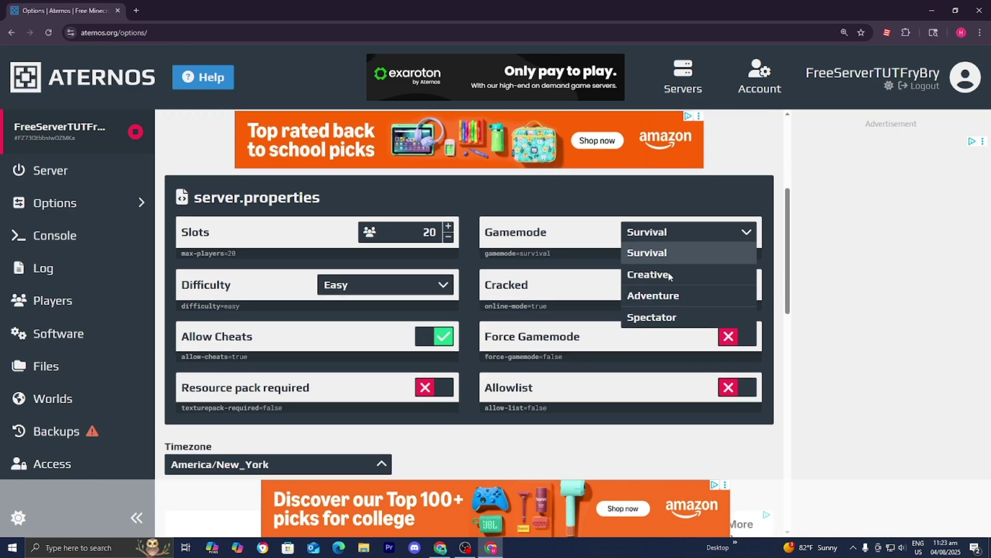
scroll(535, 332, down, 4)
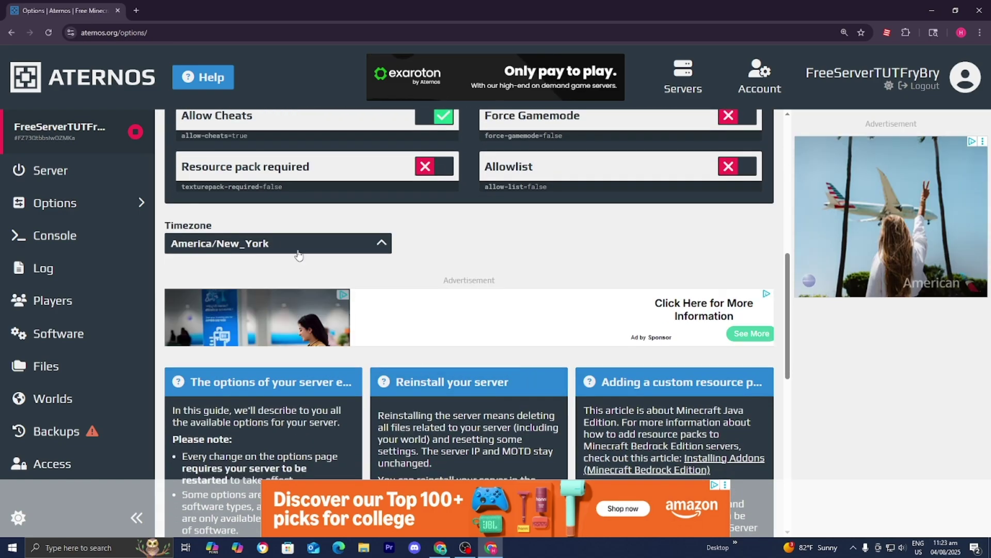
scroll(265, 249, up, 9)
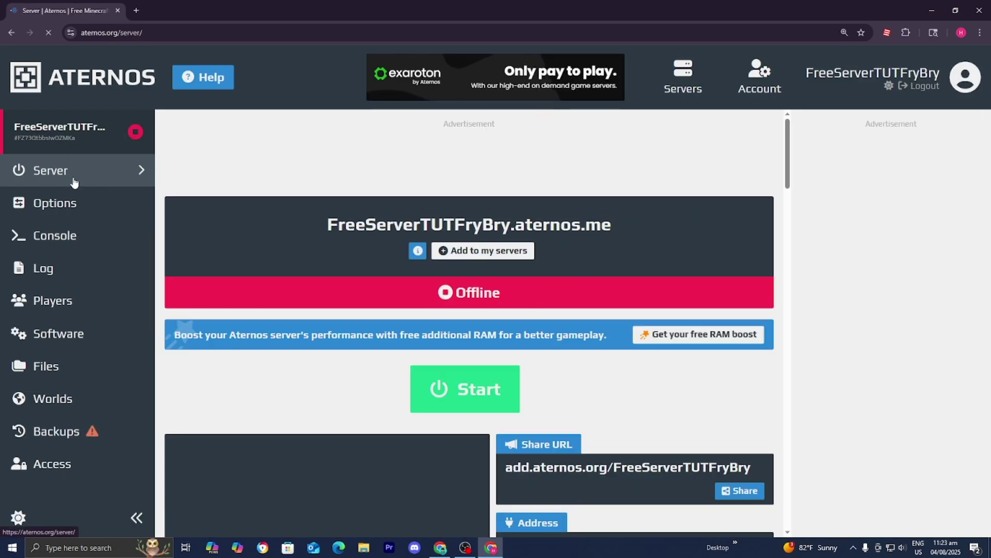
Step: Start the Aternos server and accept the Minecraft EULA until it shows Online with 0/20 players
click(463, 387)
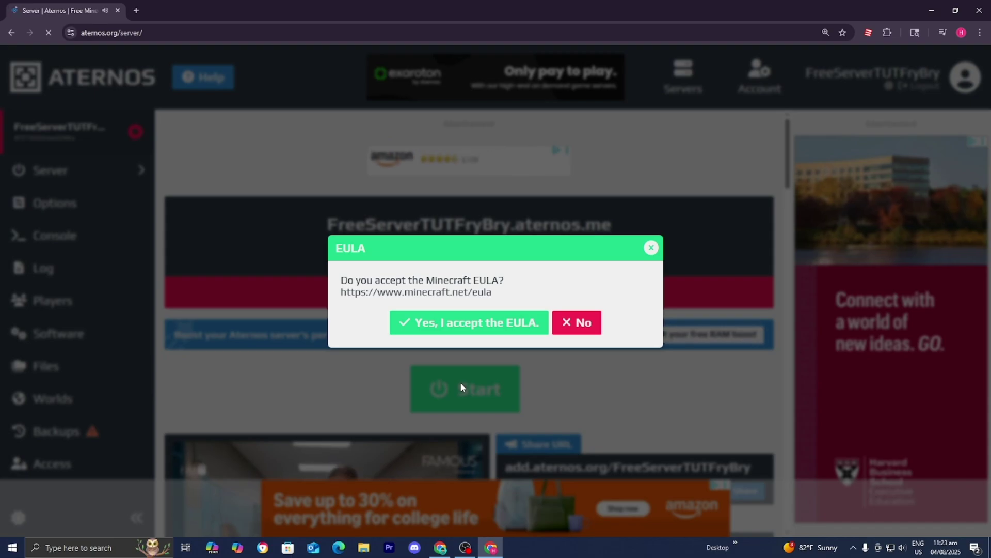
click(456, 325)
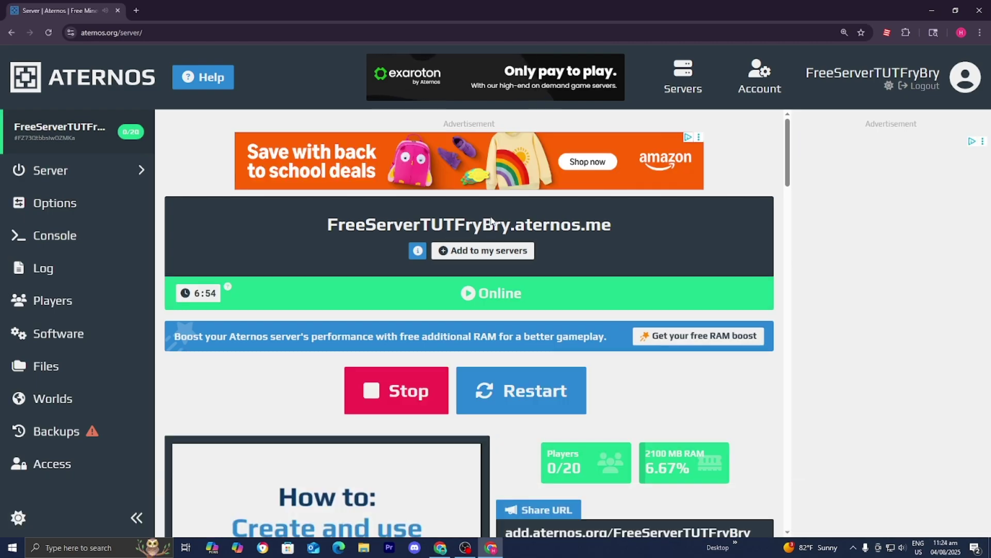
Step: Copy the server's .aternos.me address and bring port 25805 into view
scroll(491, 222, down, 4)
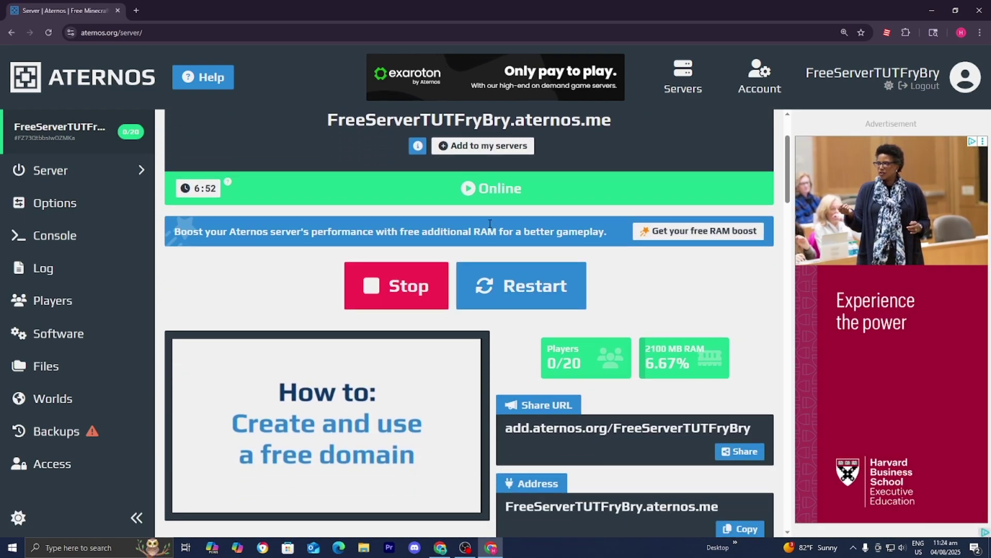
scroll(491, 230, down, 2)
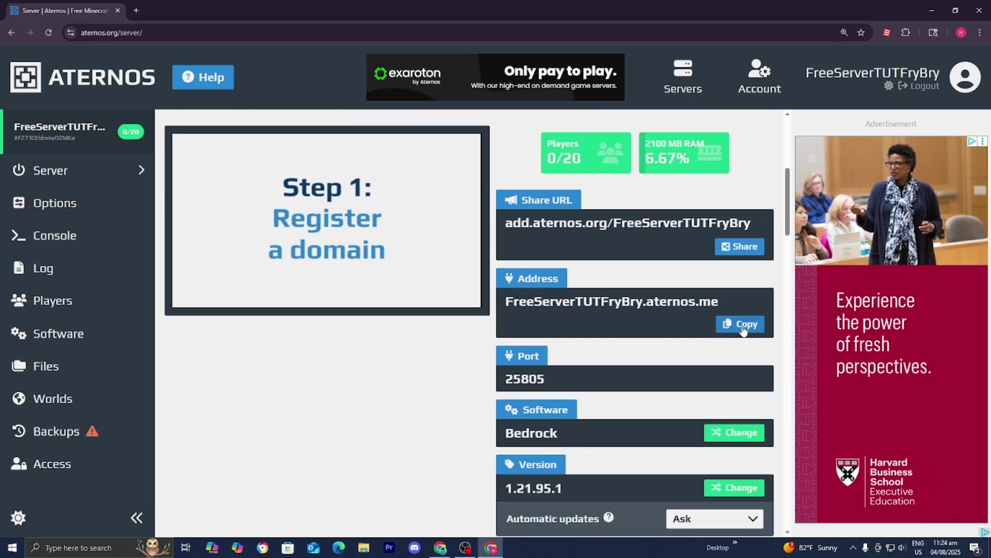
click(744, 326)
scroll(695, 322, down, 2)
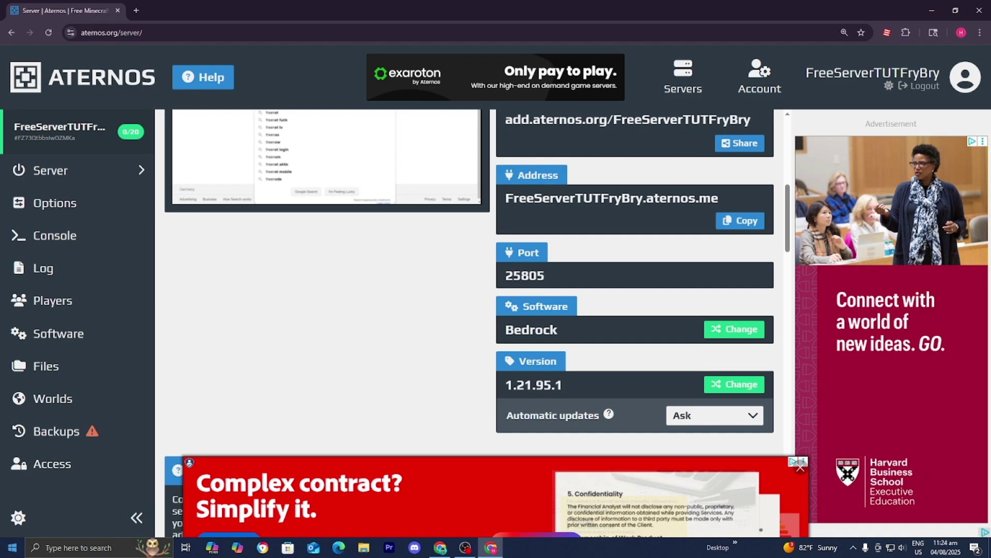
Step: Launch Minecraft from a 'mine' taskbar search and go to Play's Servers tab
click(69, 545)
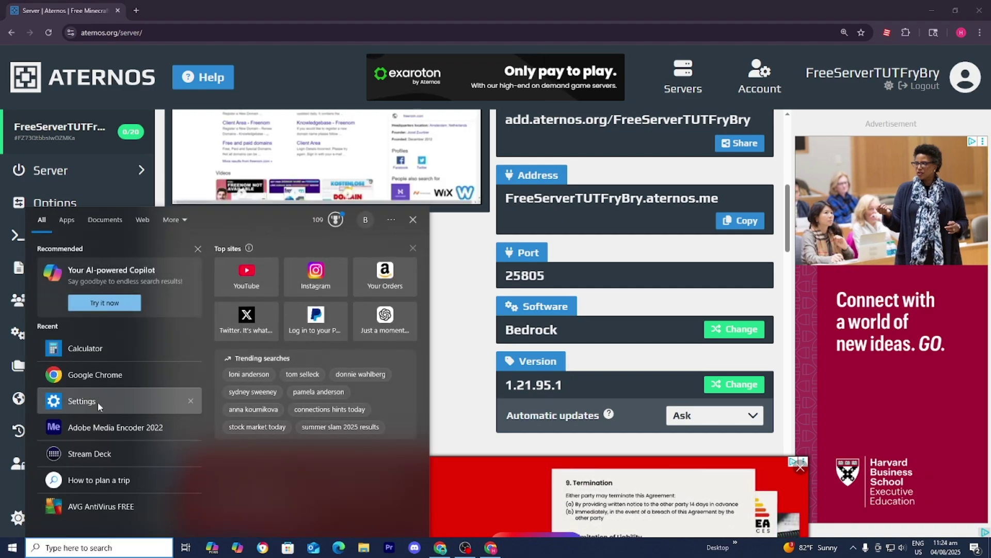
text(mine)
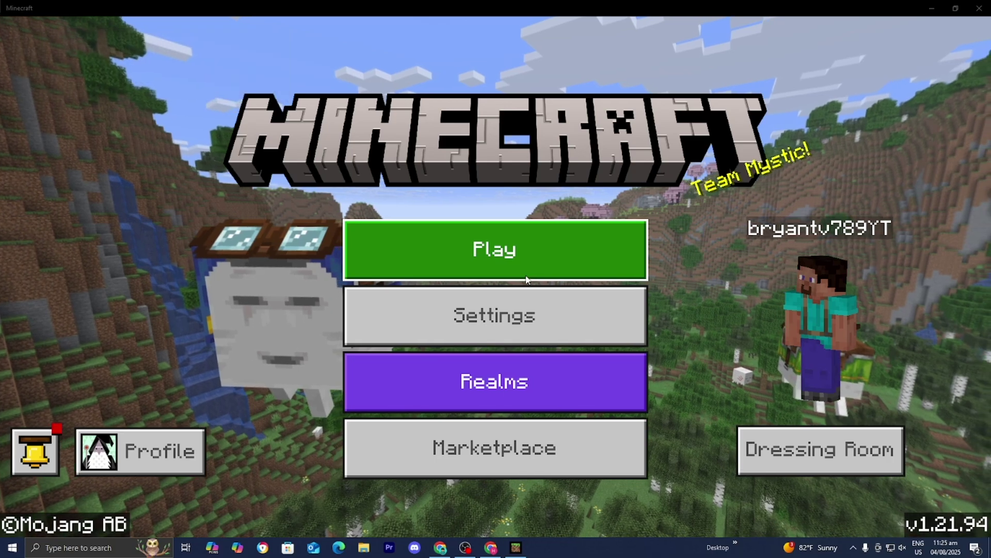
click(523, 272)
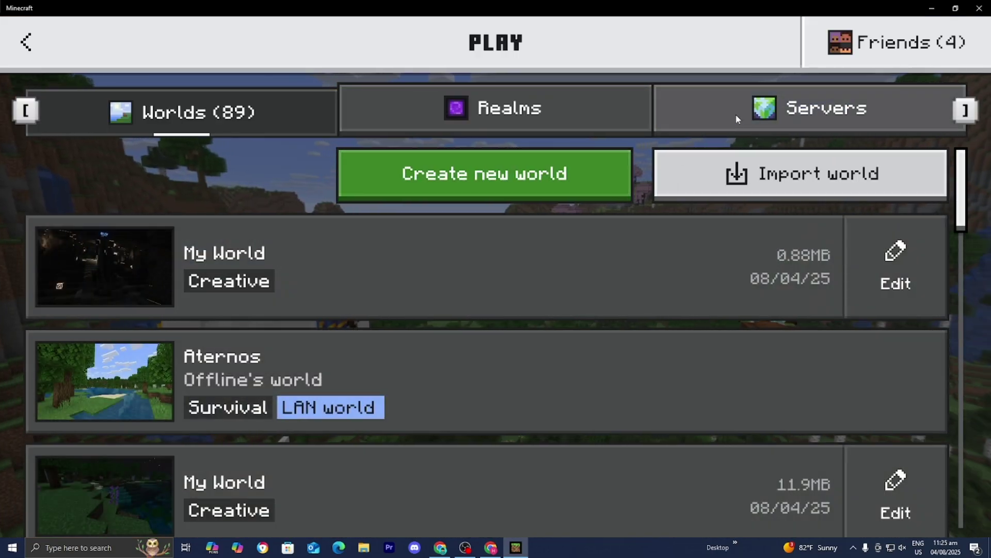
click(732, 112)
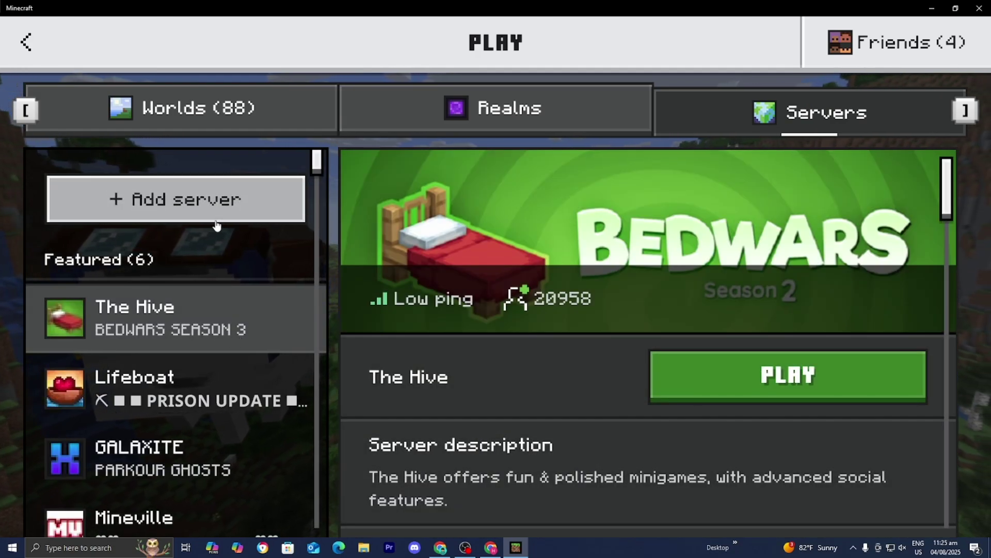
Step: Start a new server entry, paste the Aternos address, and confirm port 25805 on the Aternos page
click(217, 220)
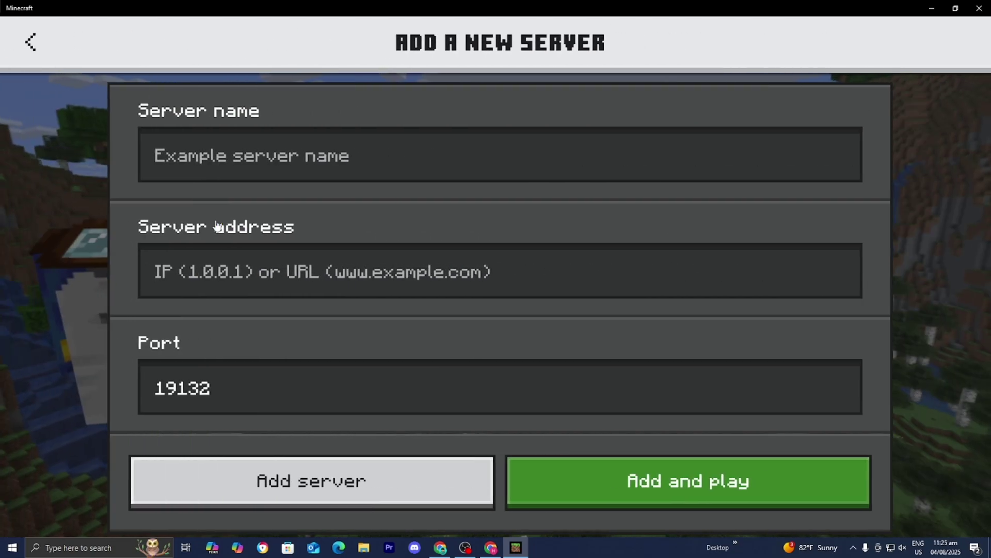
click(295, 285)
key(ctrl+v)
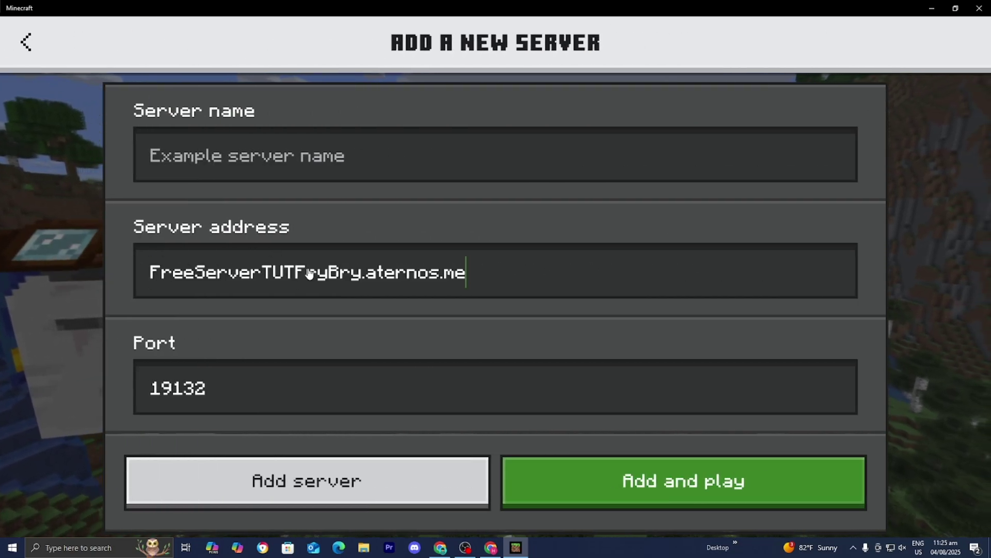
click(488, 549)
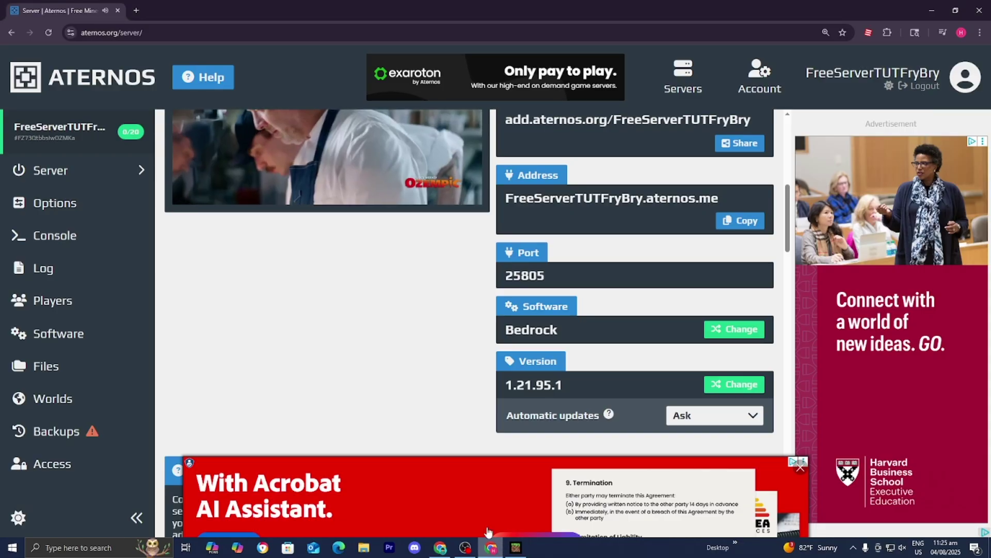
scroll(544, 293, down, 2)
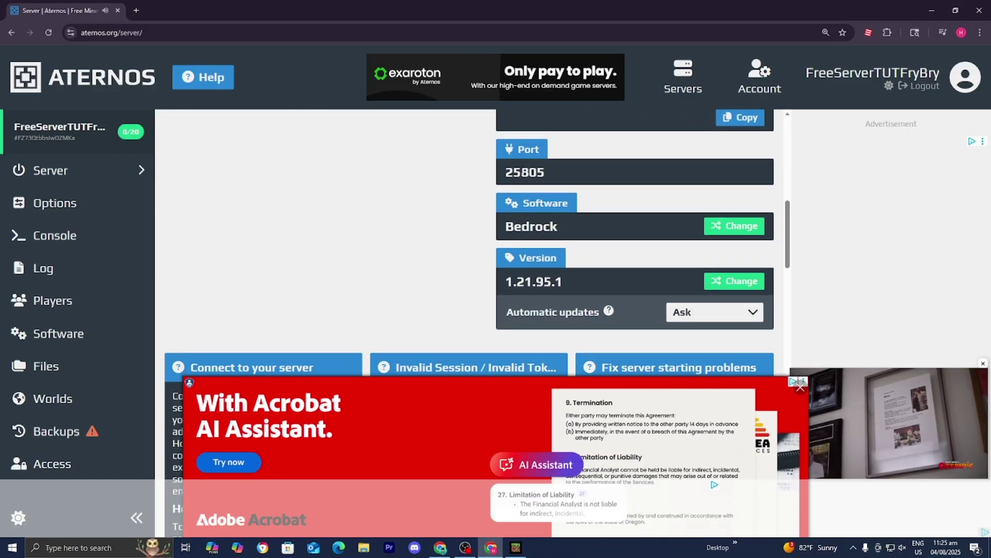
click(515, 547)
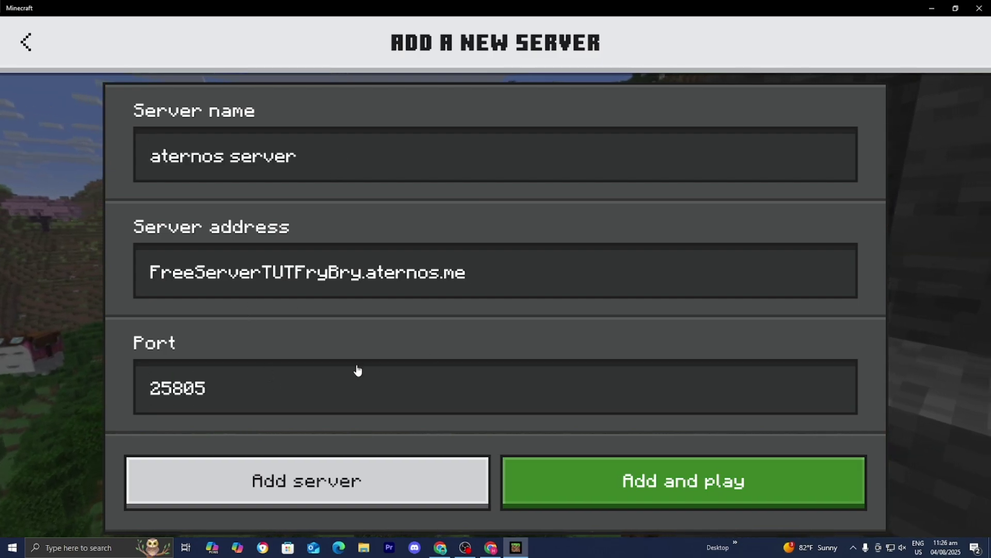
Step: Choose 'Add and play' to save the Aternos server entry and connect to its world
click(634, 482)
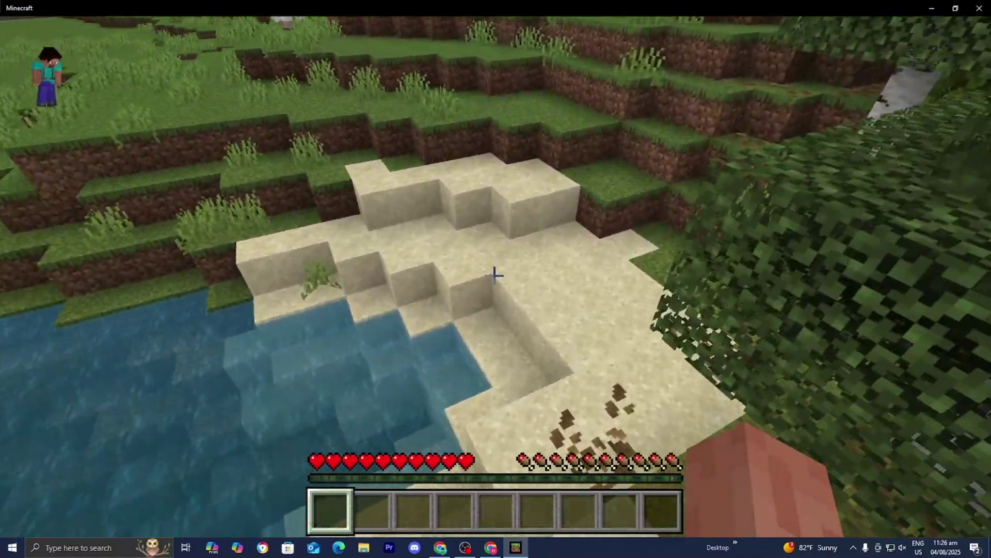
Step: Walk across the shore grass, breaking tall grass and picking up the dropped wheat seeds
key(w)
key(space)
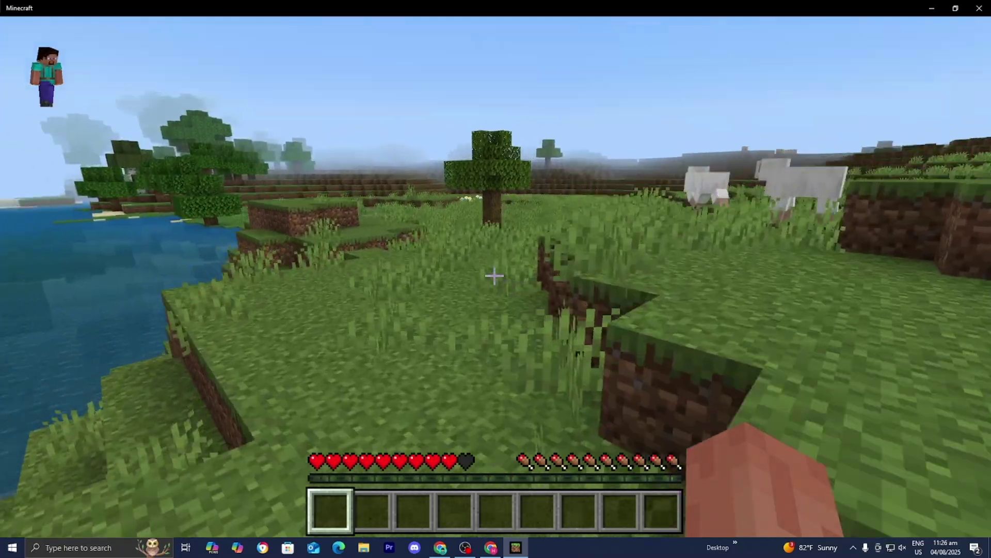
key(w)
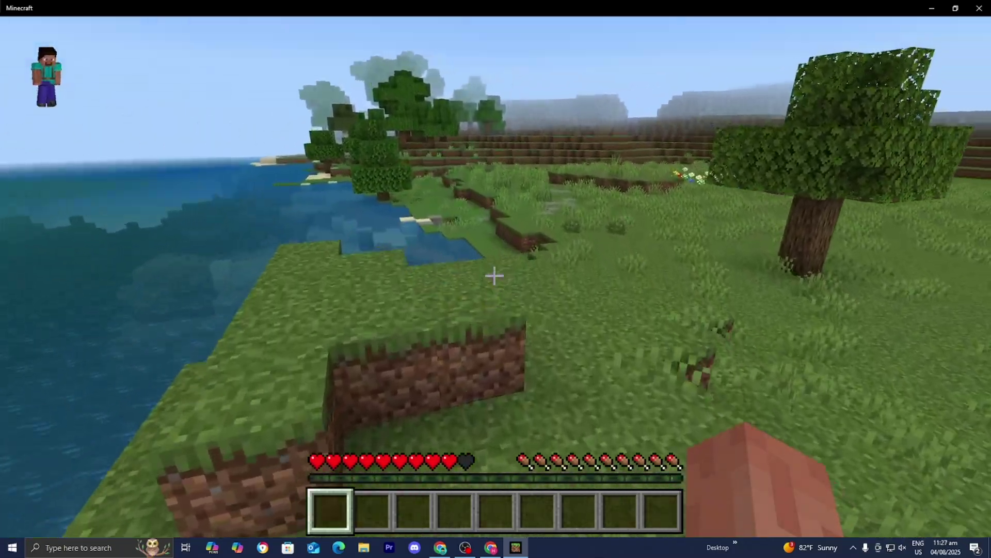
key(w)
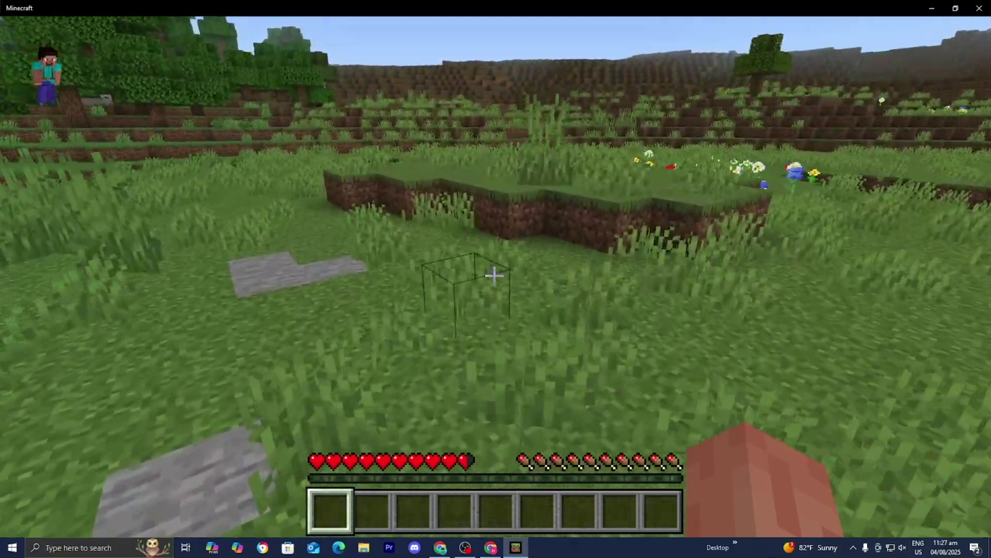
key(w)
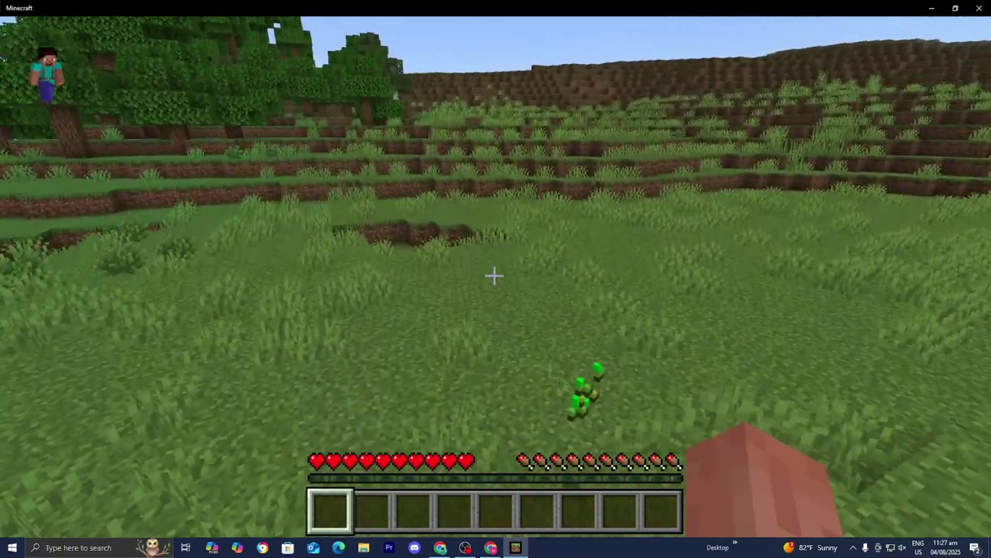
key(w)
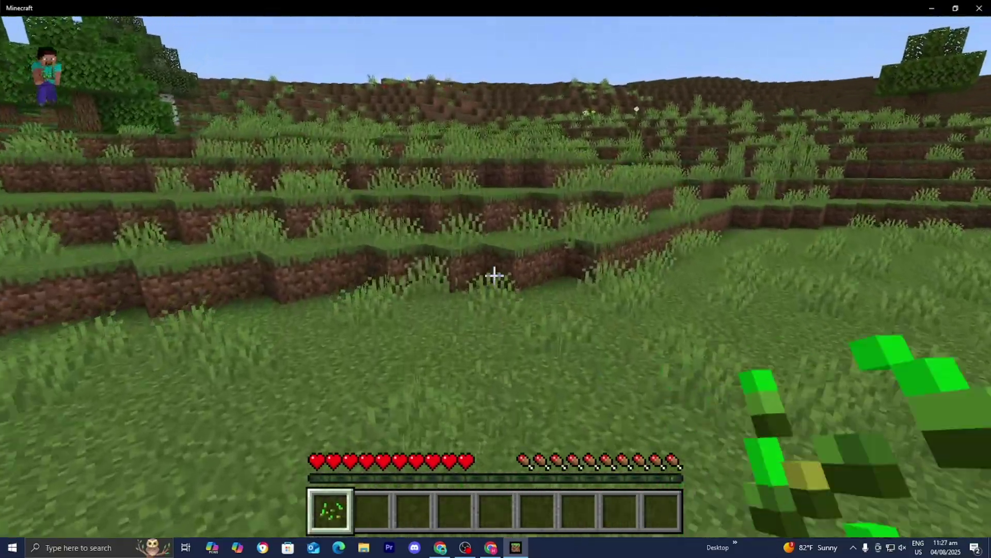
key(w)
click(494, 277)
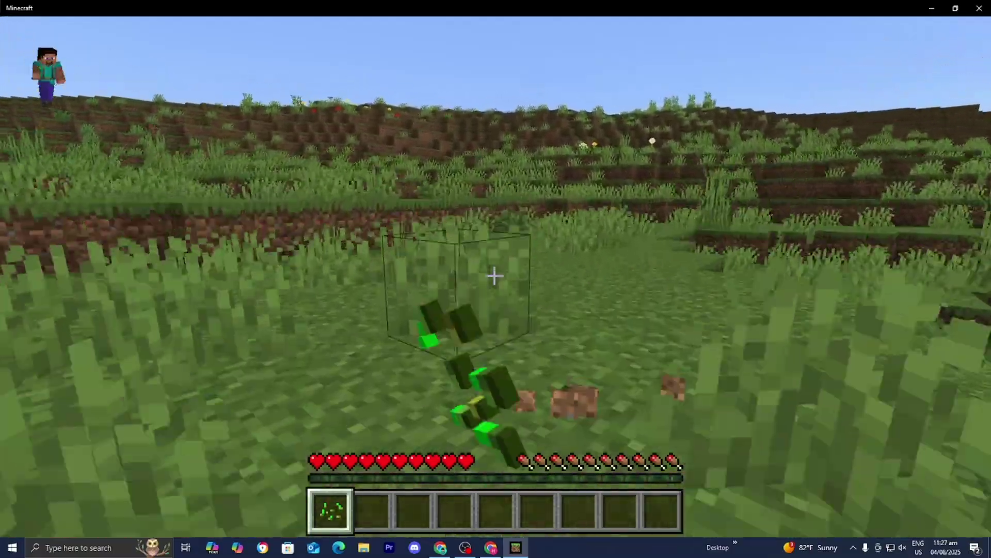
key(w)
click(494, 276)
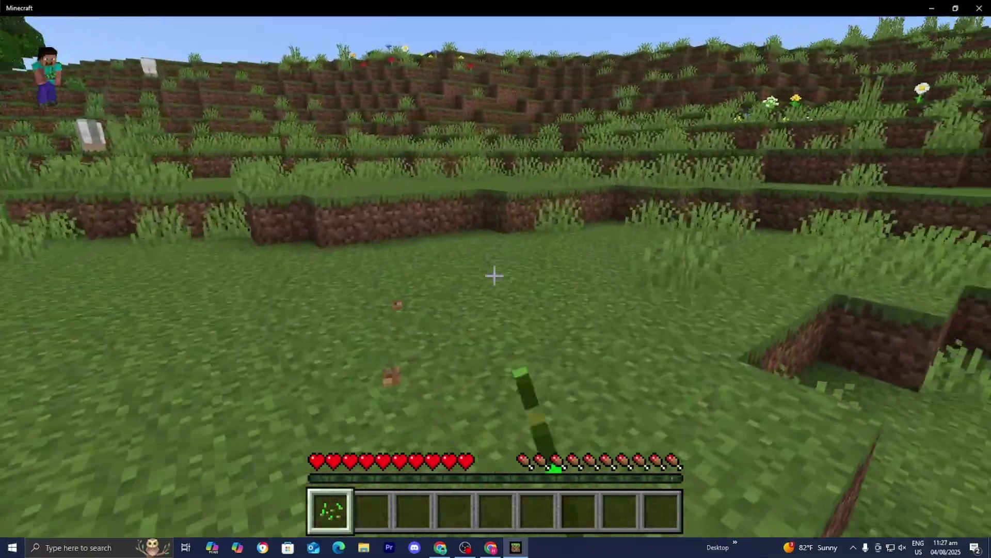